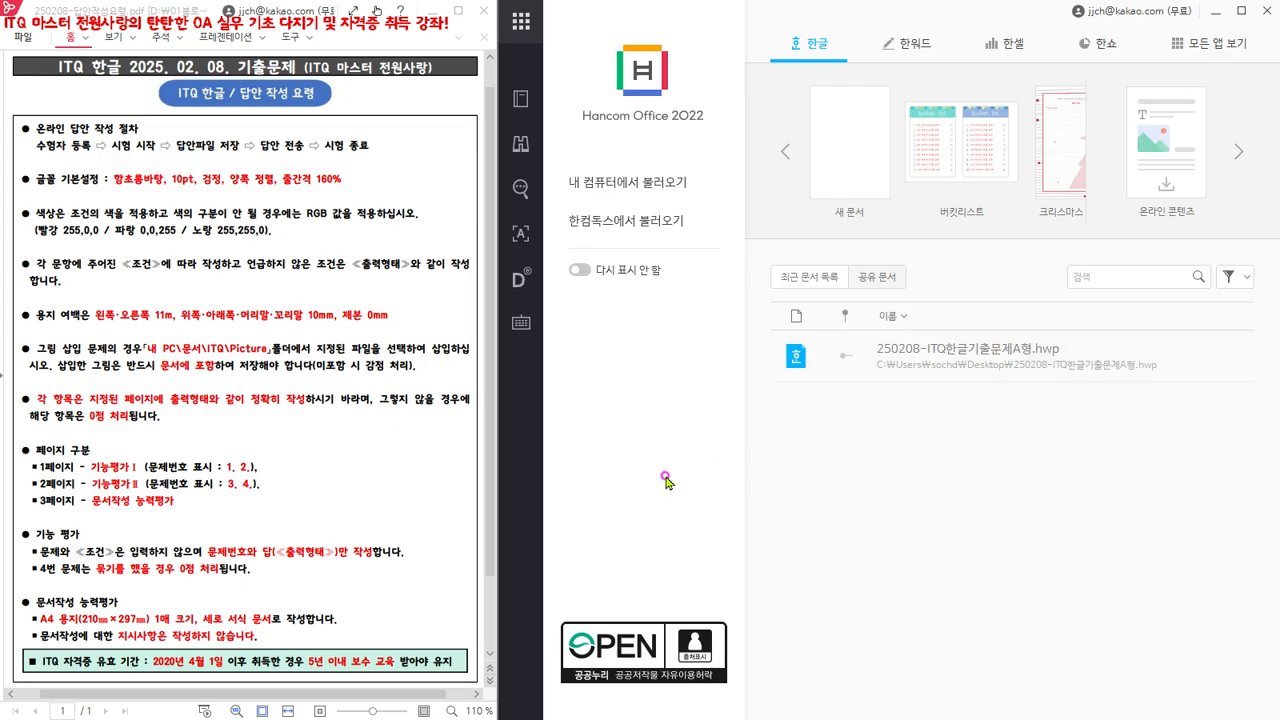
Open the document 250208-ITQ한글기출문제A형.hwp from the desktop folder (바탕 화면).
{"action": "left_click", "coordinate": [628, 184]}
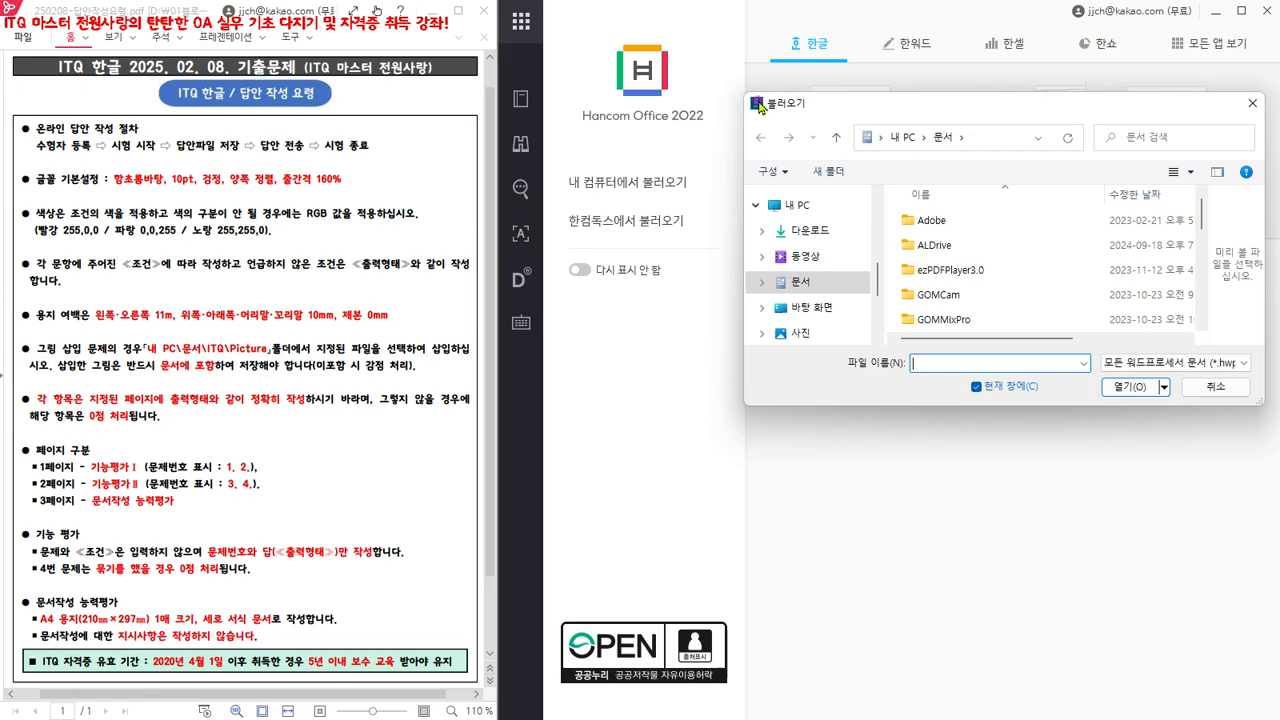
{"action": "left_click", "coordinate": [809, 310]}
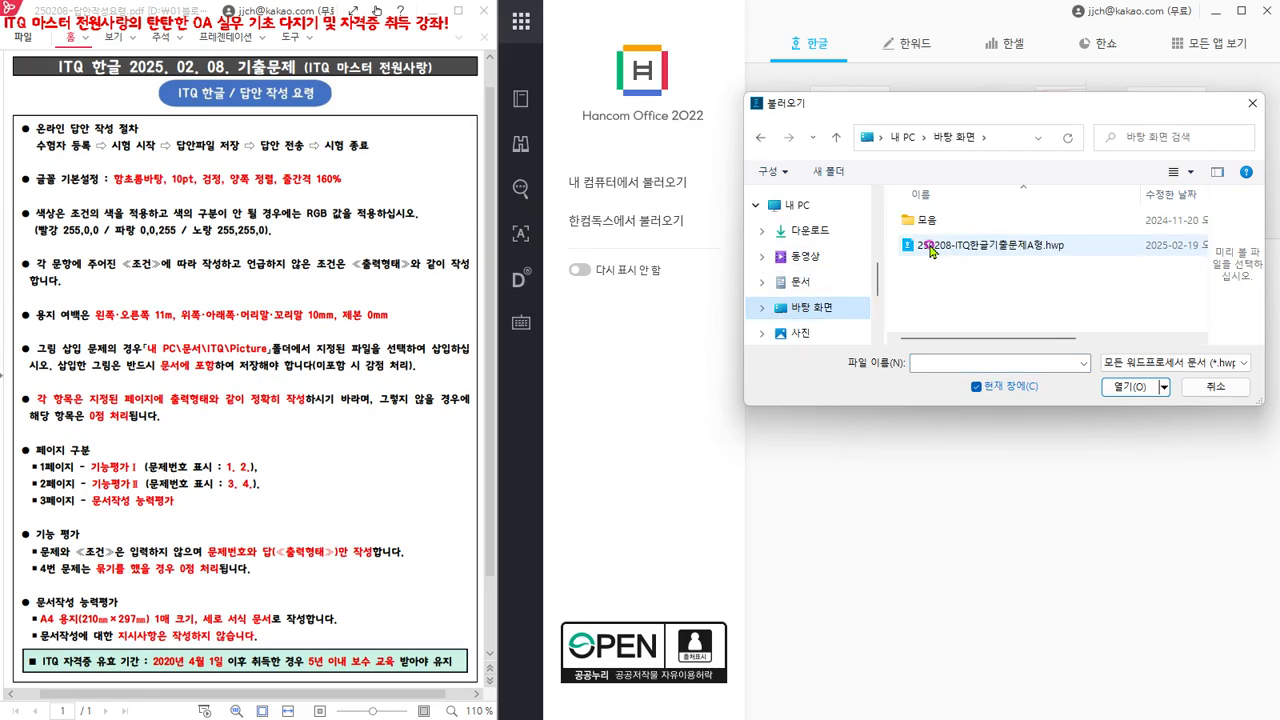
{"action": "left_click", "coordinate": [1025, 247]}
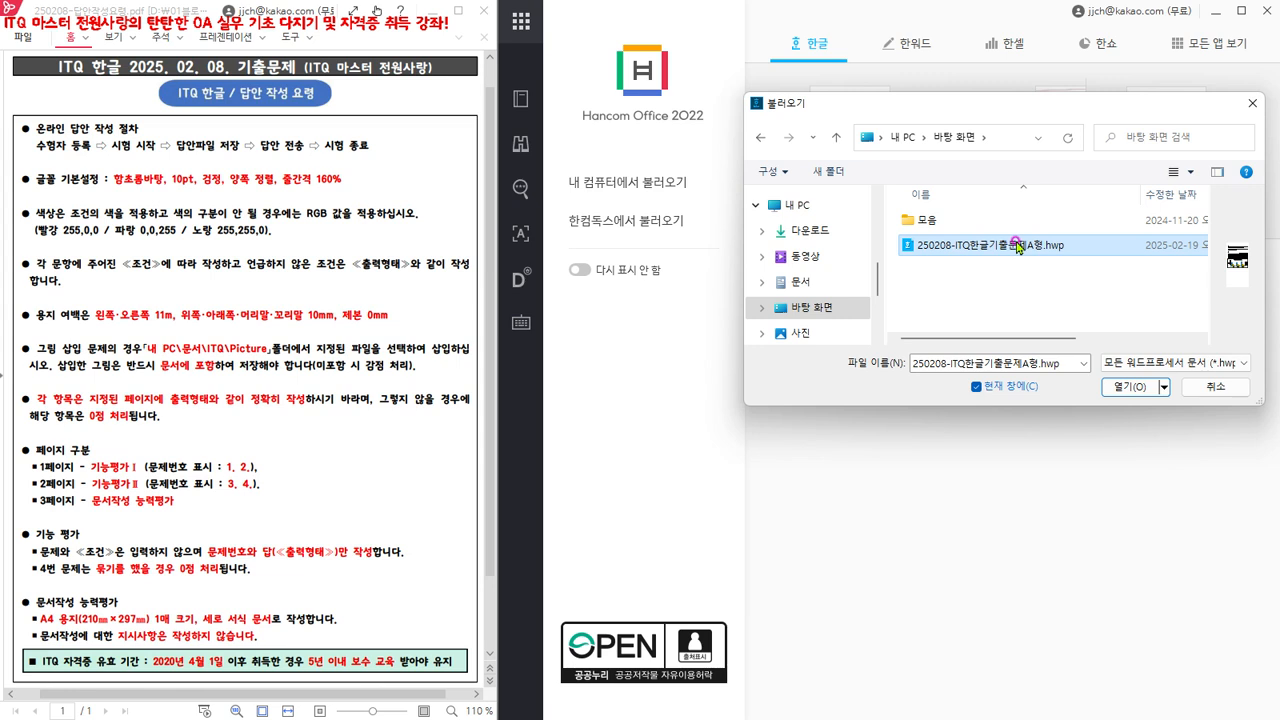
{"action": "left_click", "coordinate": [1140, 388]}
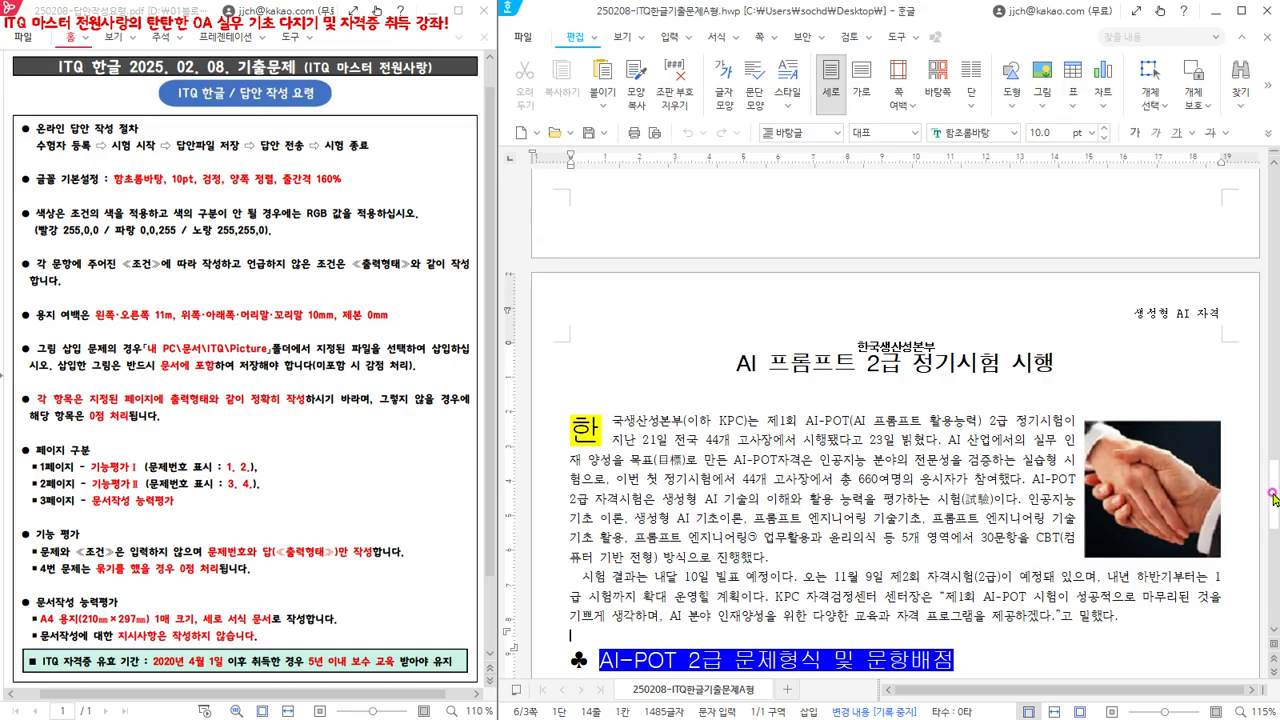
Check the paragraph alignment and line spacing on the "1." line at the start of the document's first page.
{"action": "left_click_drag", "start_coordinate": [1273, 492], "coordinate": [1273, 200]}
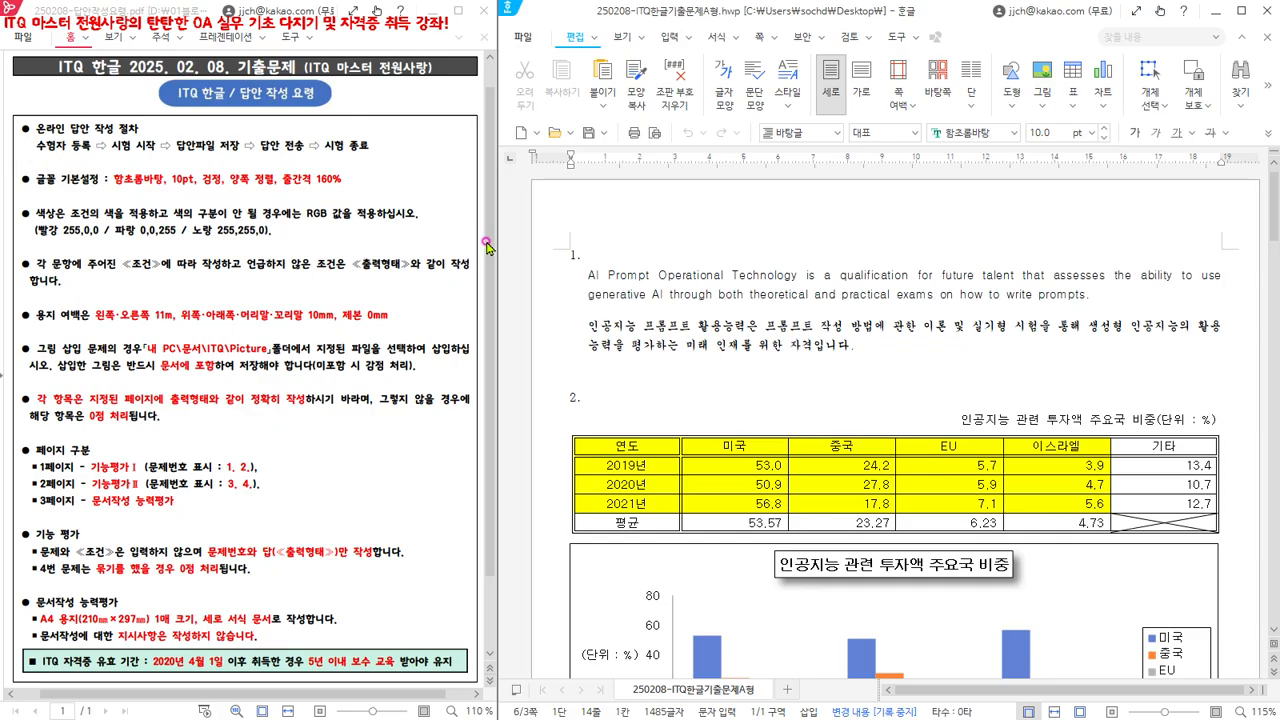
{"action": "left_click", "coordinate": [615, 245]}
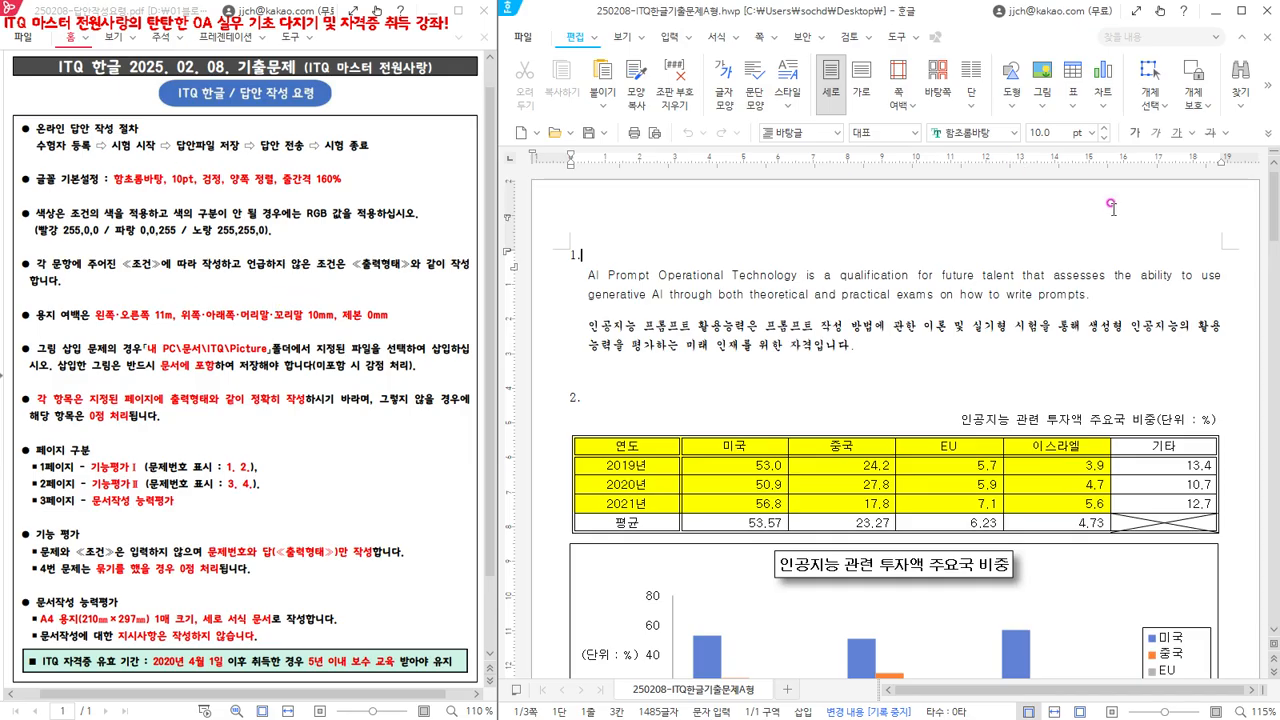
{"action": "left_click", "coordinate": [1268, 134]}
{"action": "mouse_move", "coordinate": [1212, 166]}
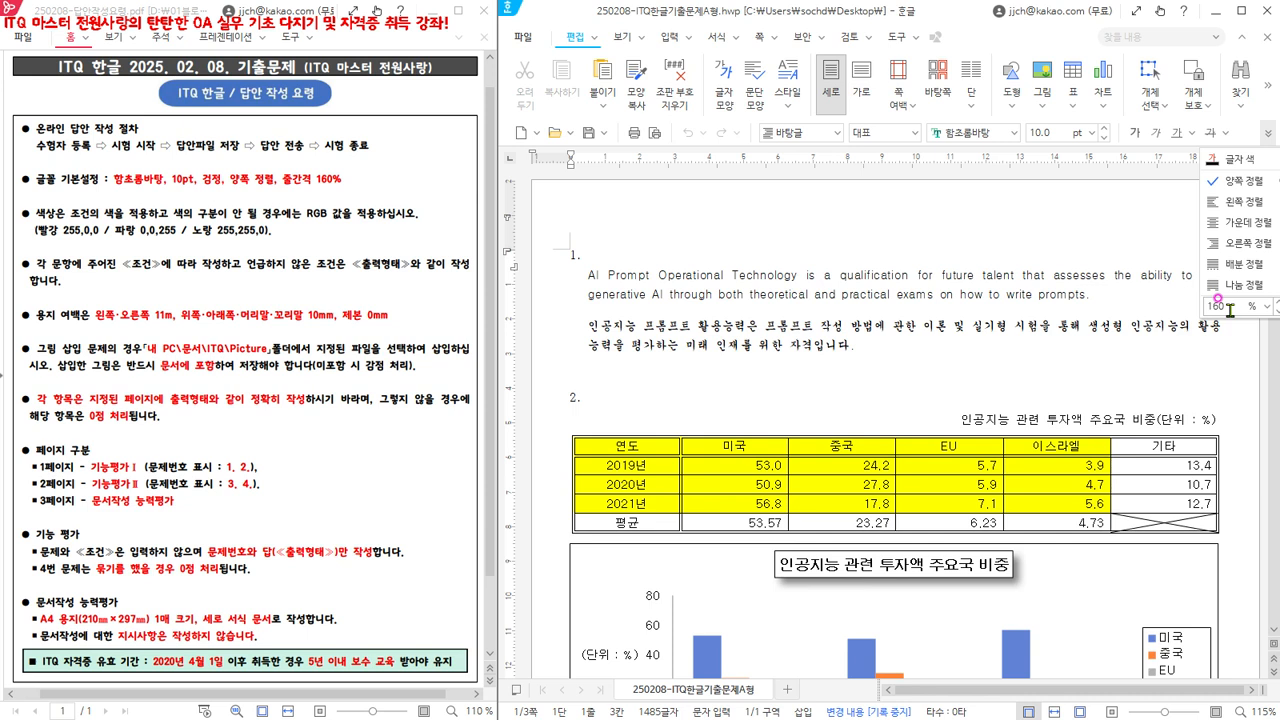
{"action": "left_click", "coordinate": [604, 256]}
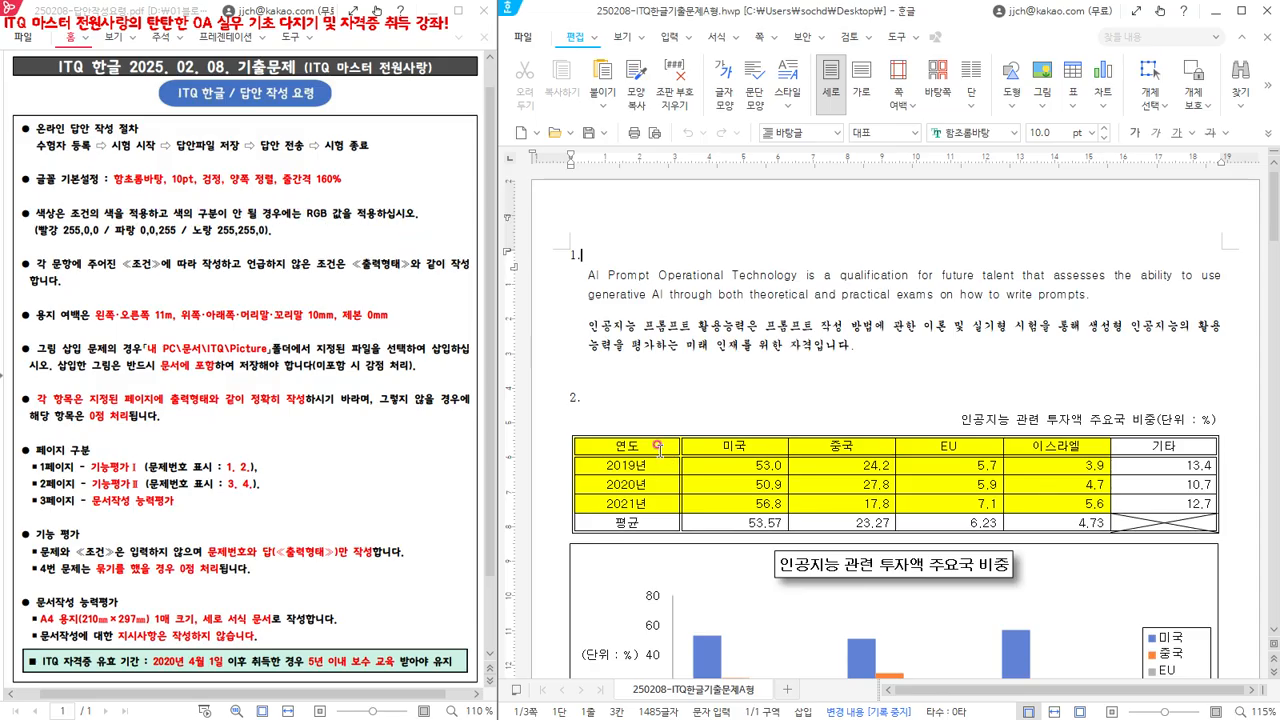
Inspect the fill colour and its RGB values for the yellow cells of the investment table, leaving the cell background unchanged.
{"action": "left_click_drag", "start_coordinate": [667, 443], "coordinate": [1063, 497]}
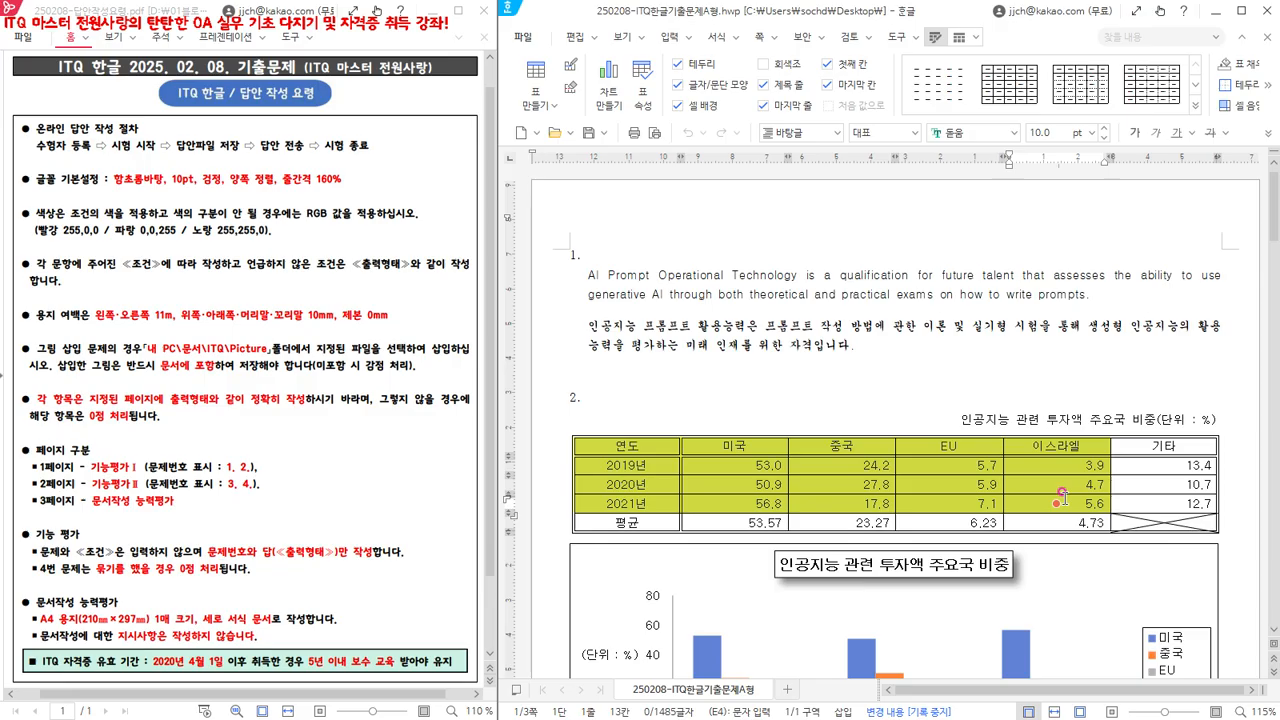
{"action": "key", "text": "l"}
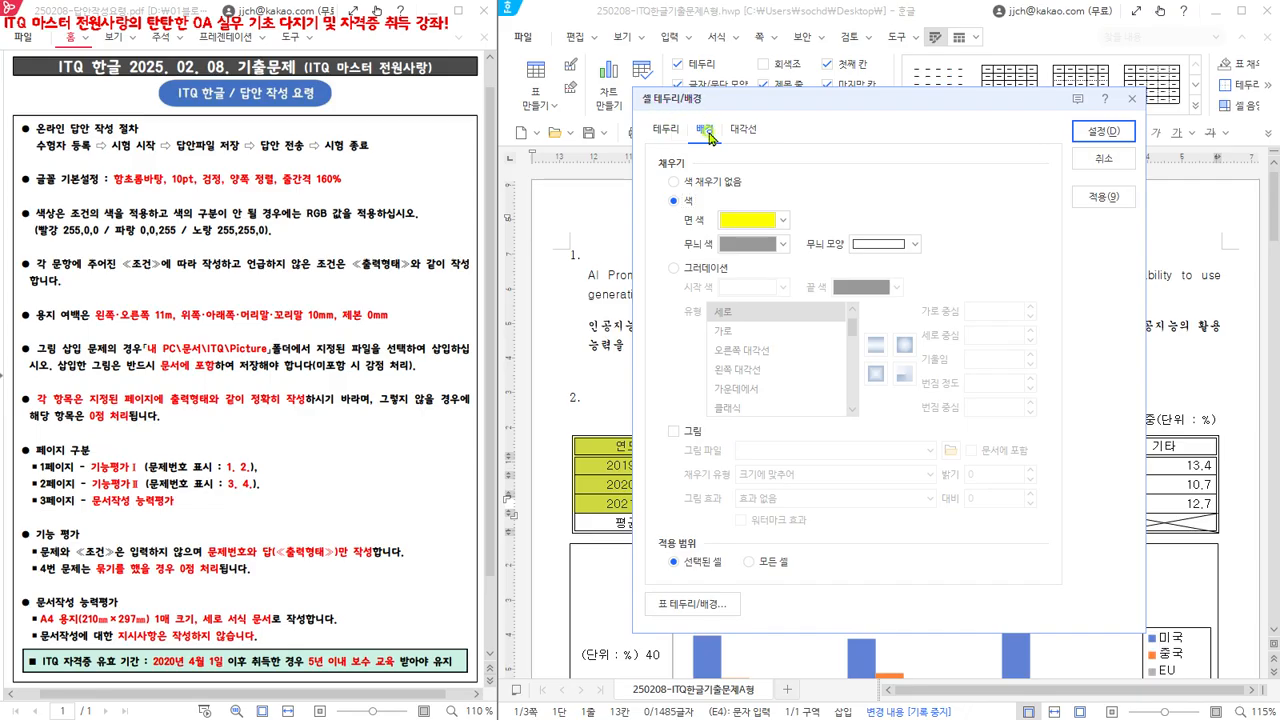
{"action": "left_click", "coordinate": [740, 224]}
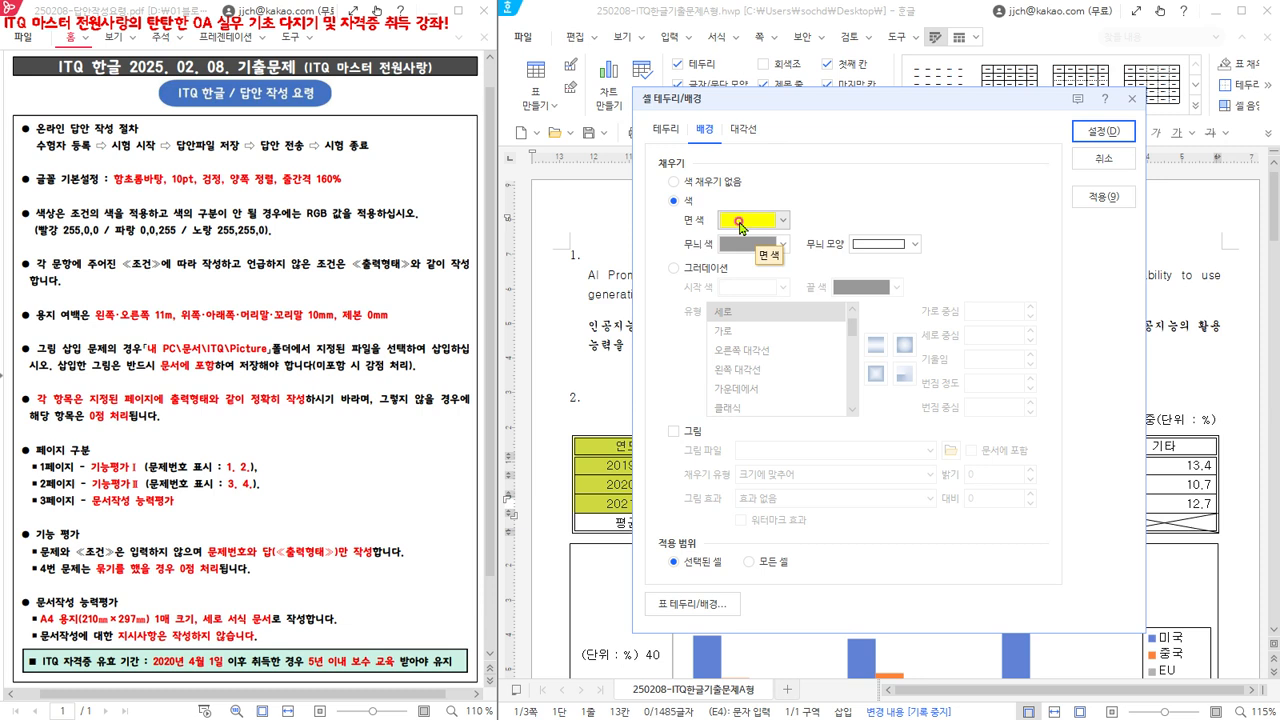
{"action": "left_click", "coordinate": [749, 273]}
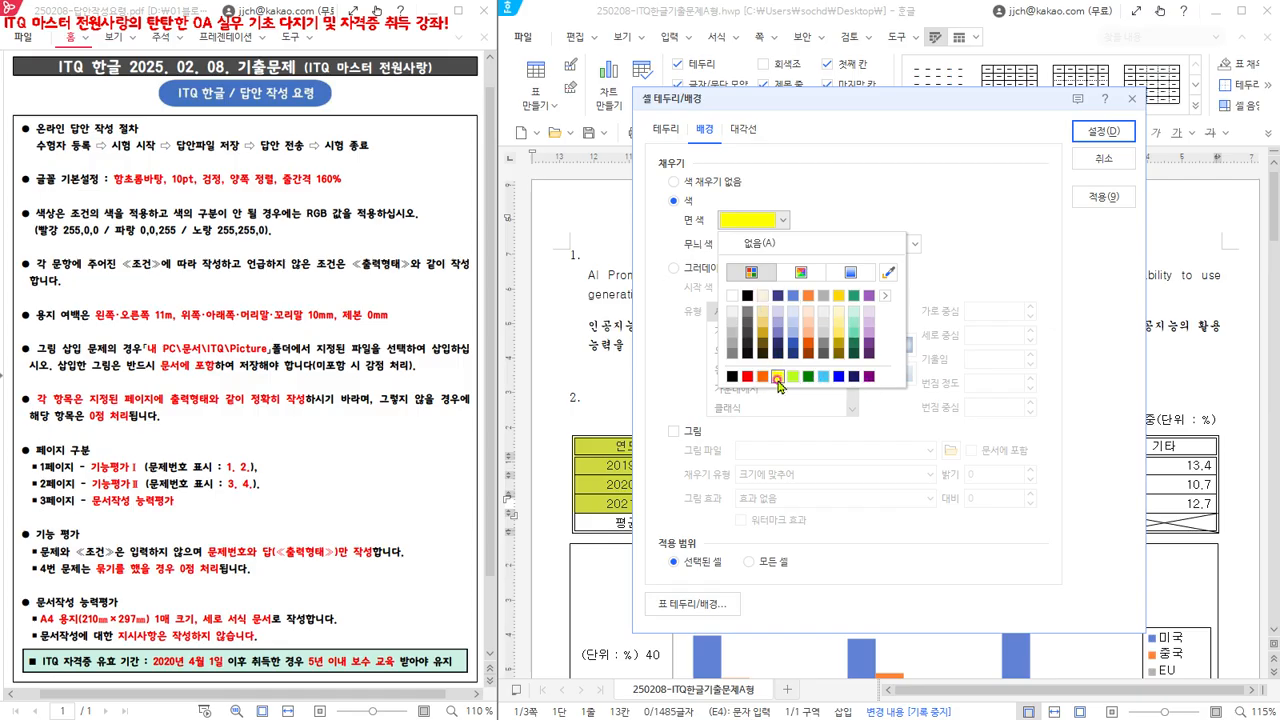
{"action": "left_click", "coordinate": [850, 273]}
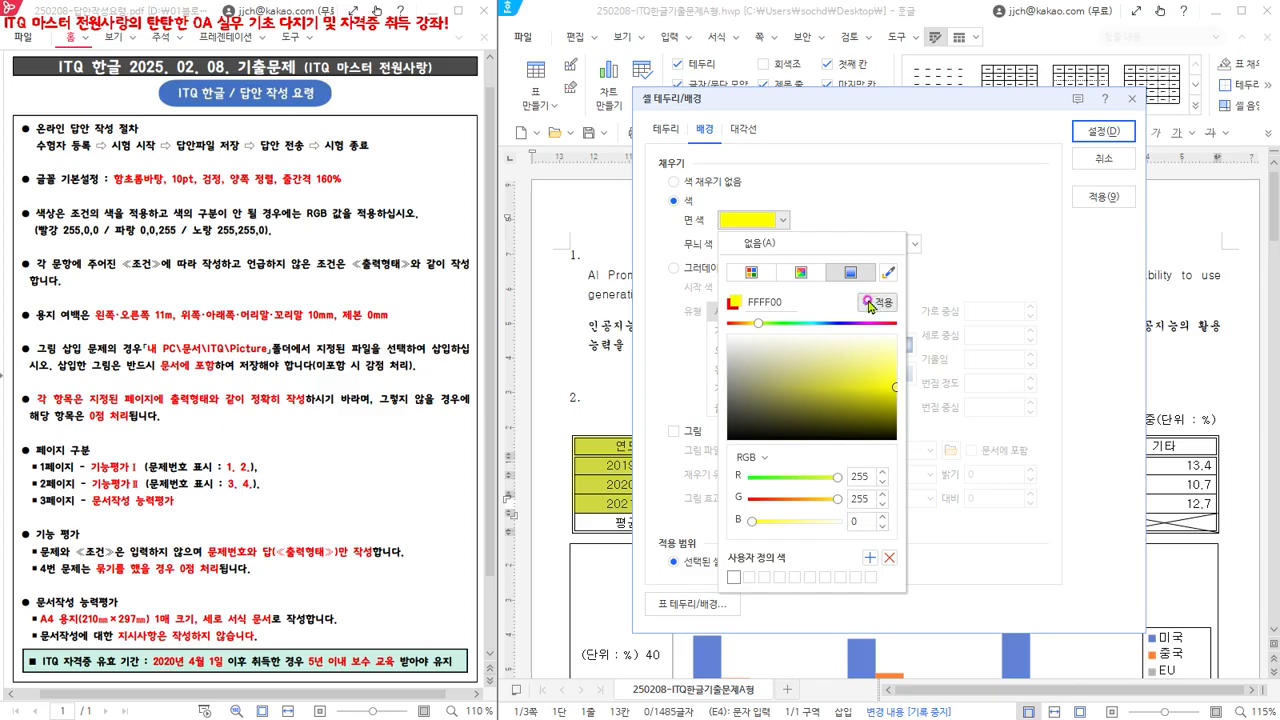
{"action": "left_click", "coordinate": [976, 196]}
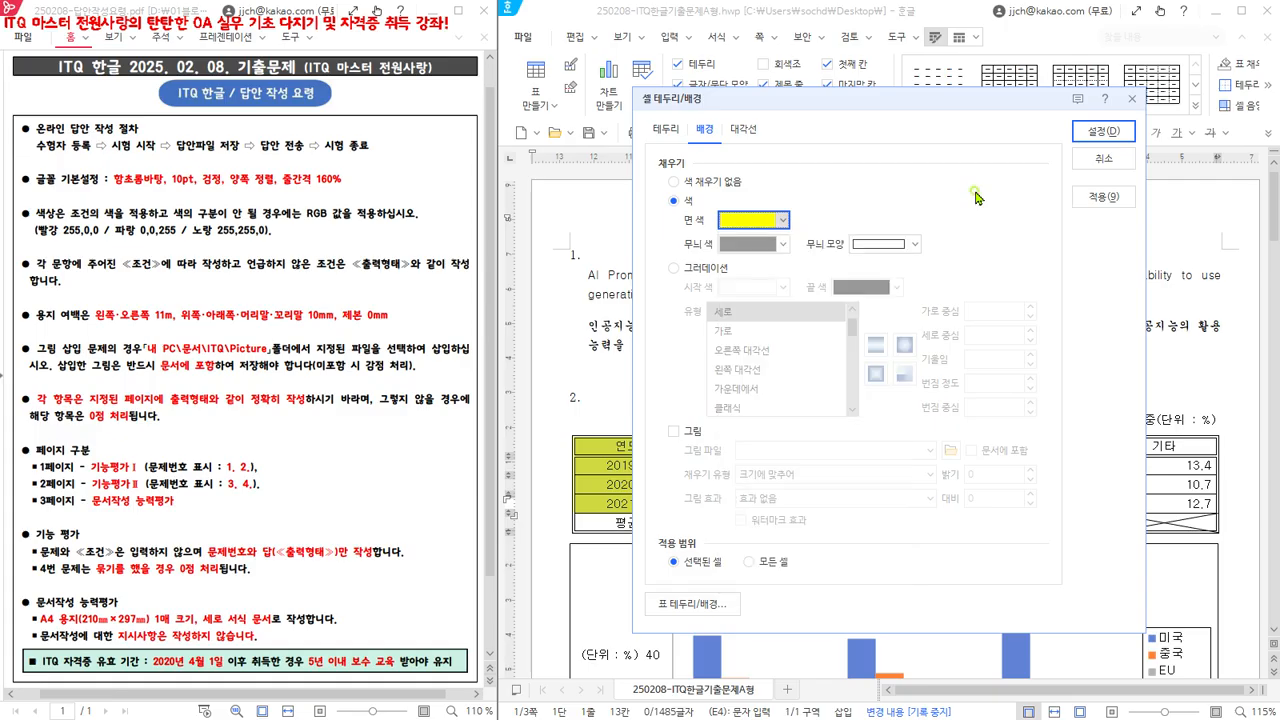
{"action": "left_click", "coordinate": [1104, 162]}
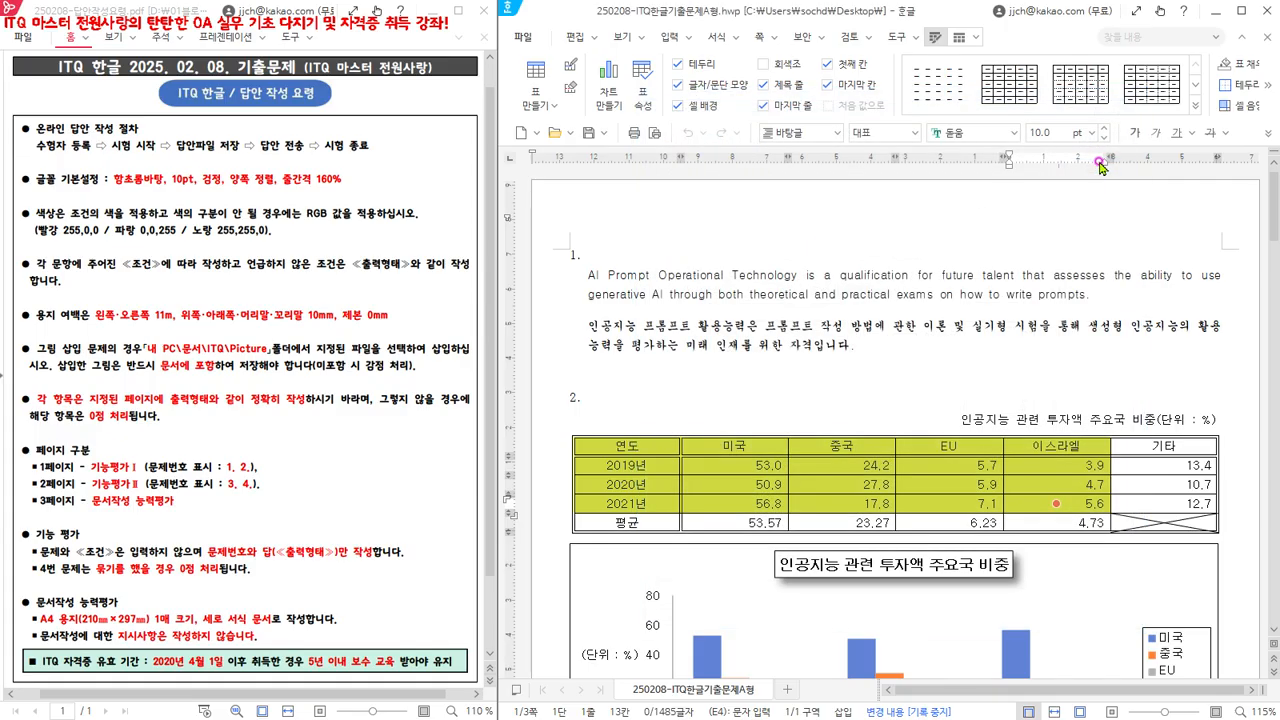
View the conditions in the exam question PDF 250208-ITQ한글기출문제A형.pdf and return to the answer document.
{"action": "left_click", "coordinate": [821, 266]}
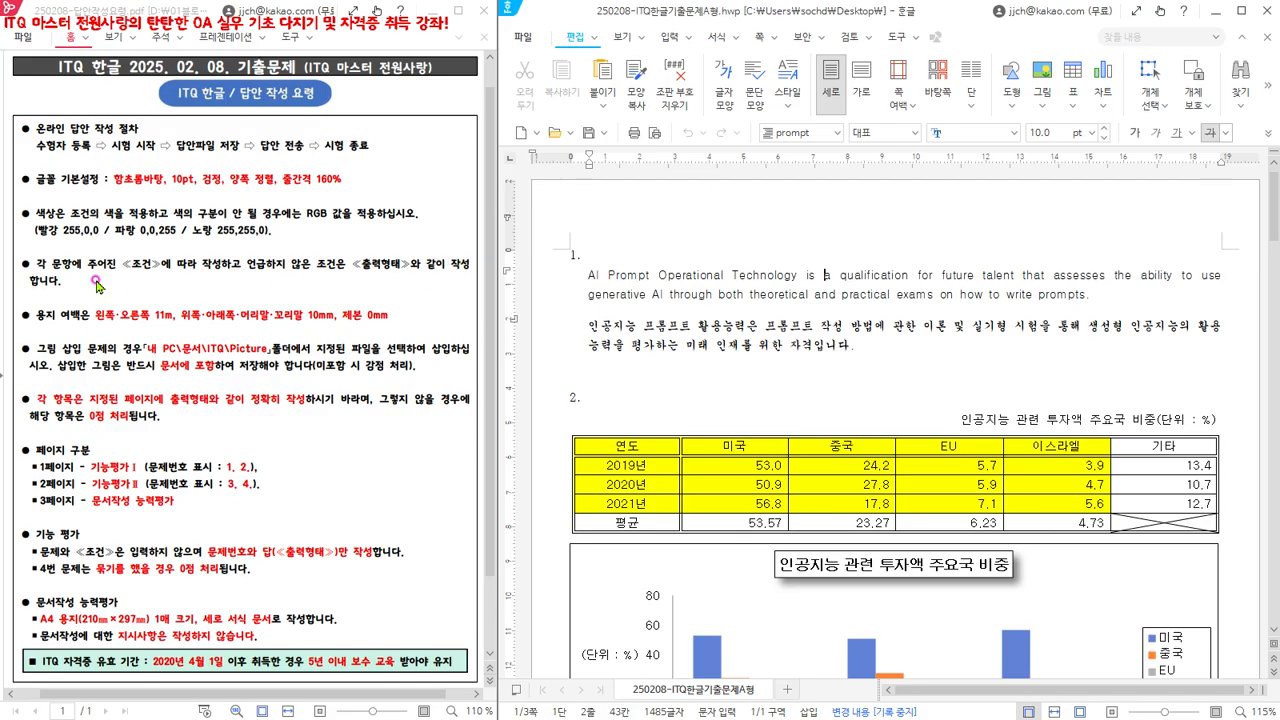
{"action": "left_click", "coordinate": [512, 645]}
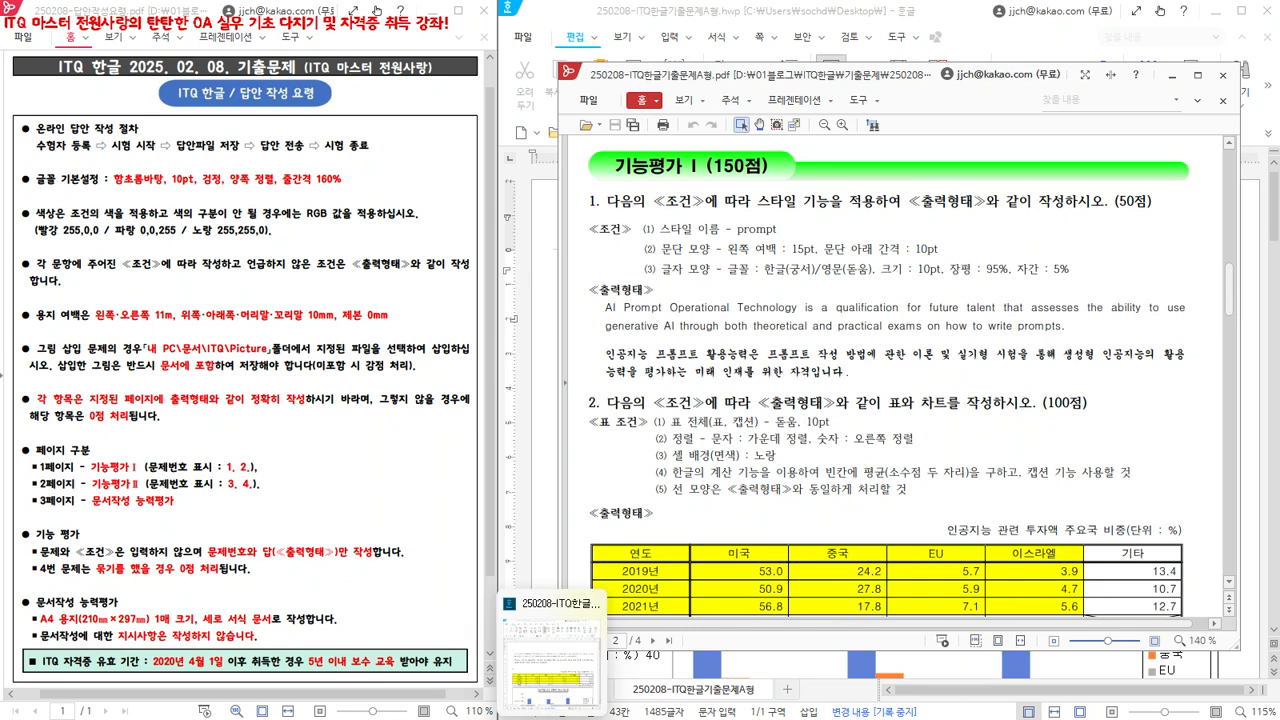
{"action": "left_click", "coordinate": [553, 718]}
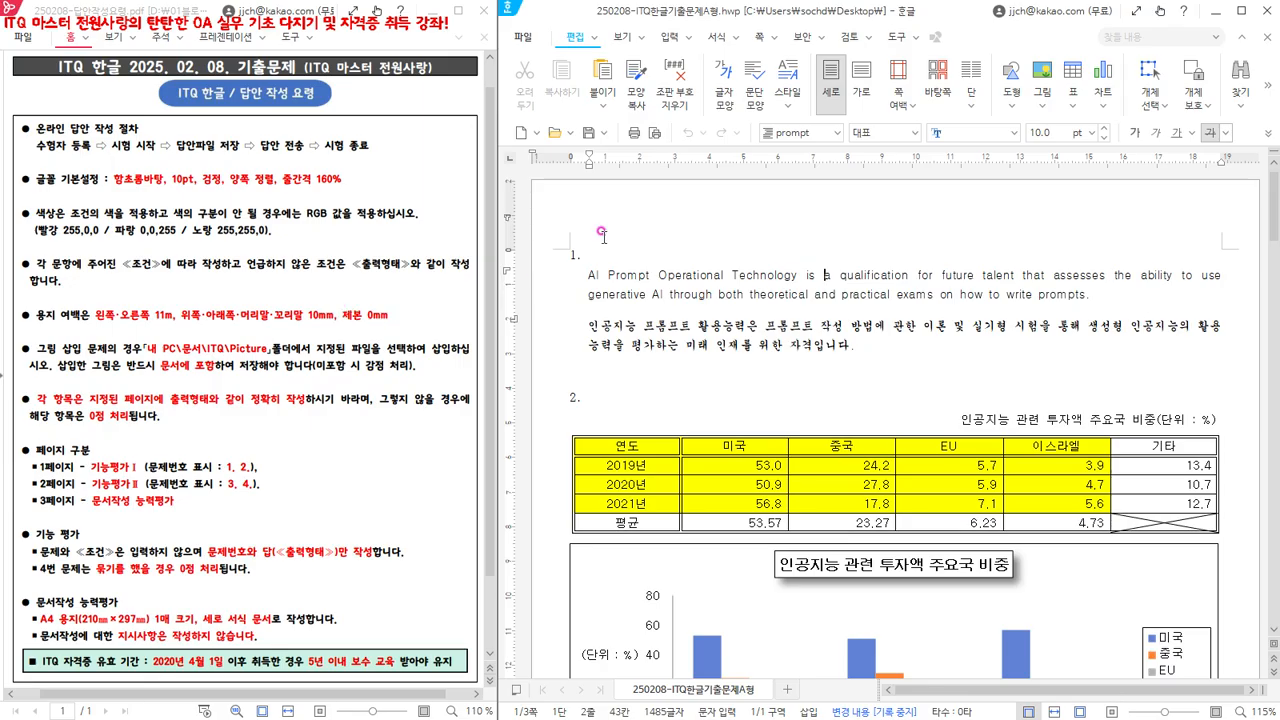
Review the left, right, top, bottom, header and footer margins in the page setup (편집 용지) and close it with the existing settings.
{"action": "left_click", "coordinate": [634, 250]}
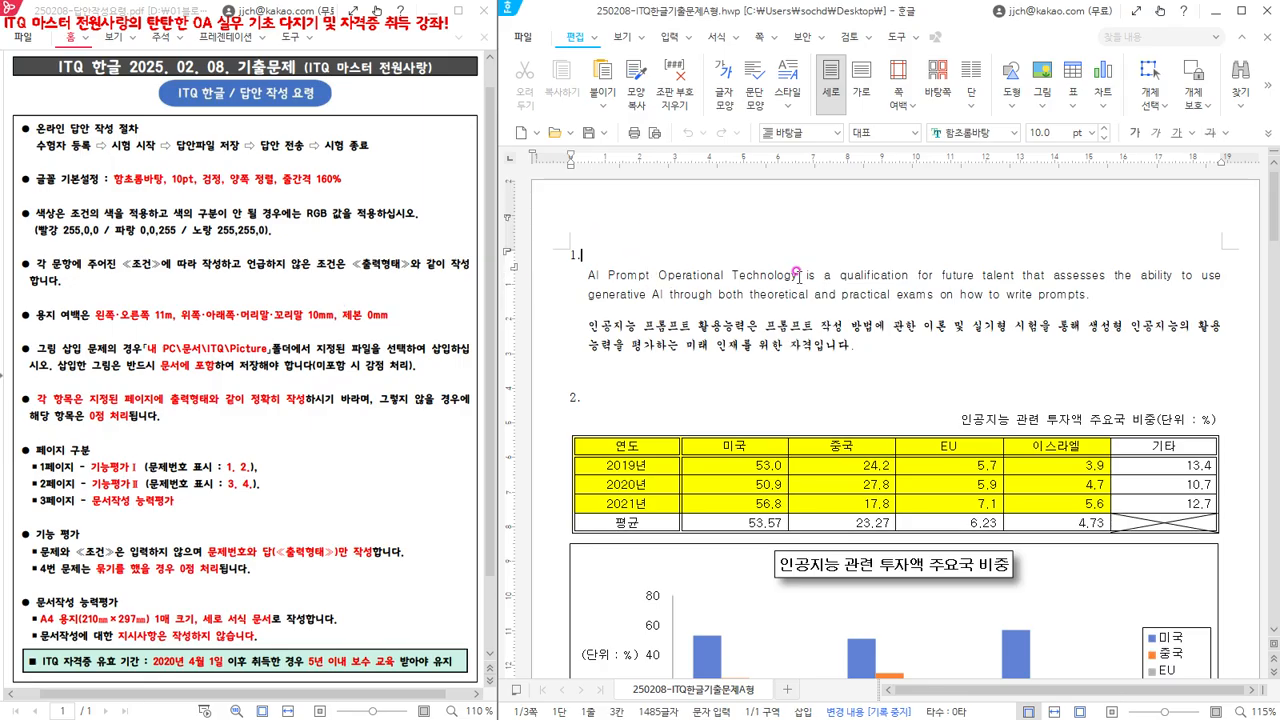
{"action": "left_click", "coordinate": [761, 37]}
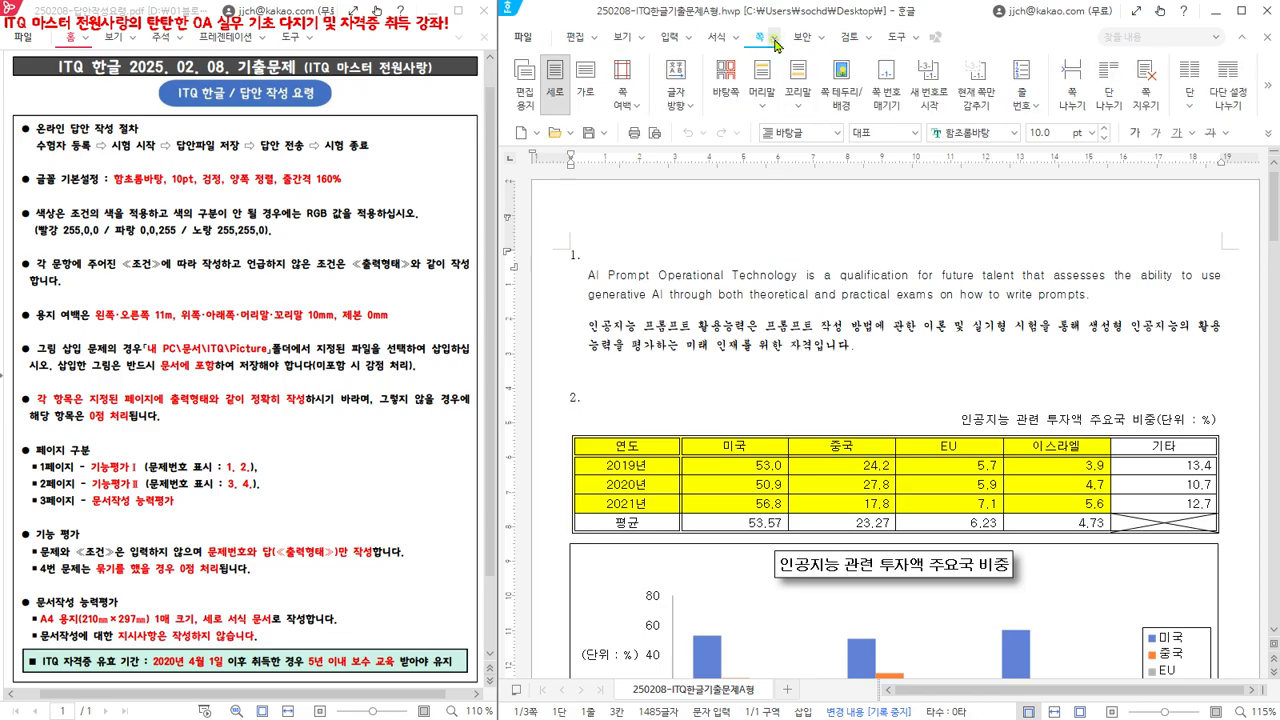
{"action": "left_click", "coordinate": [774, 38]}
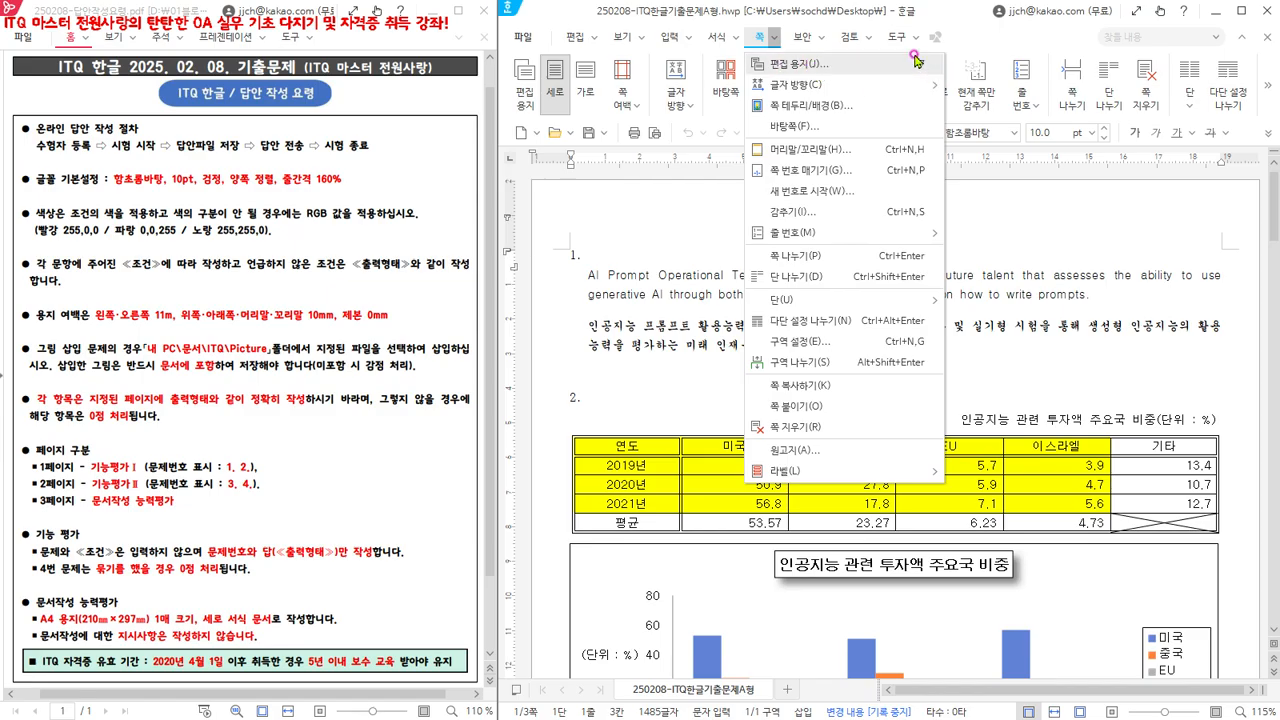
{"action": "left_click", "coordinate": [795, 66]}
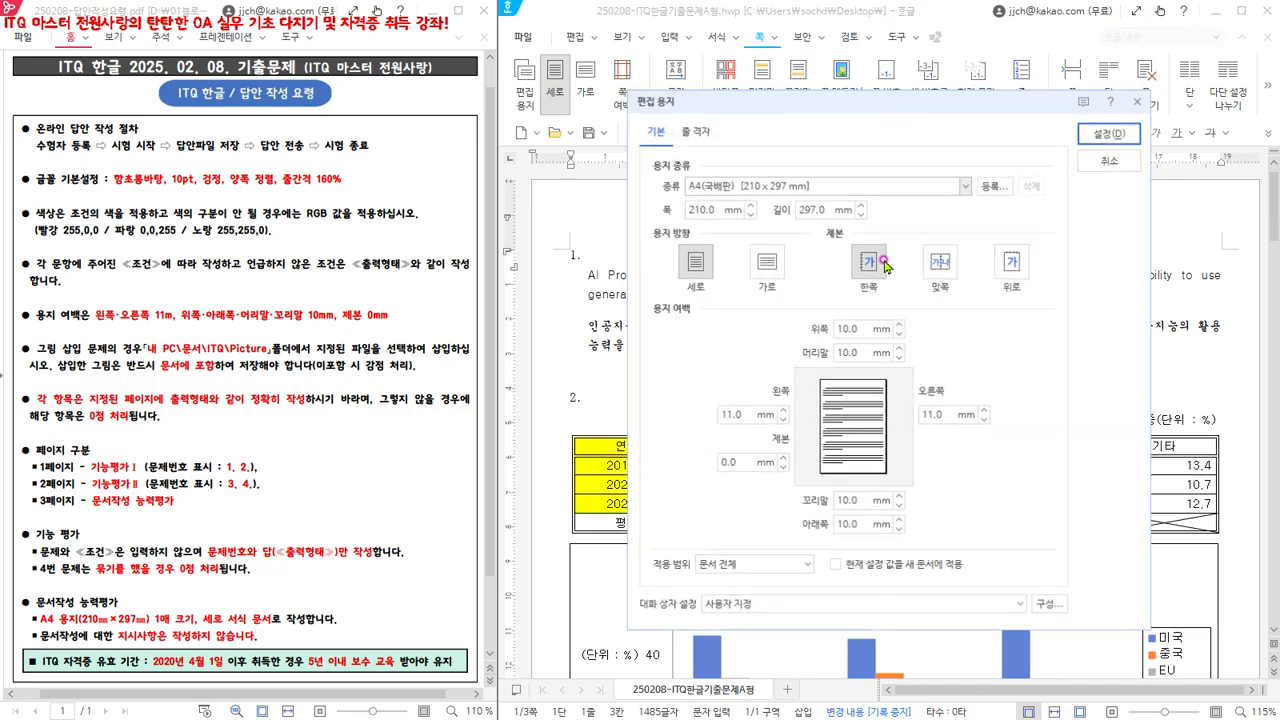
{"action": "left_click", "coordinate": [724, 411]}
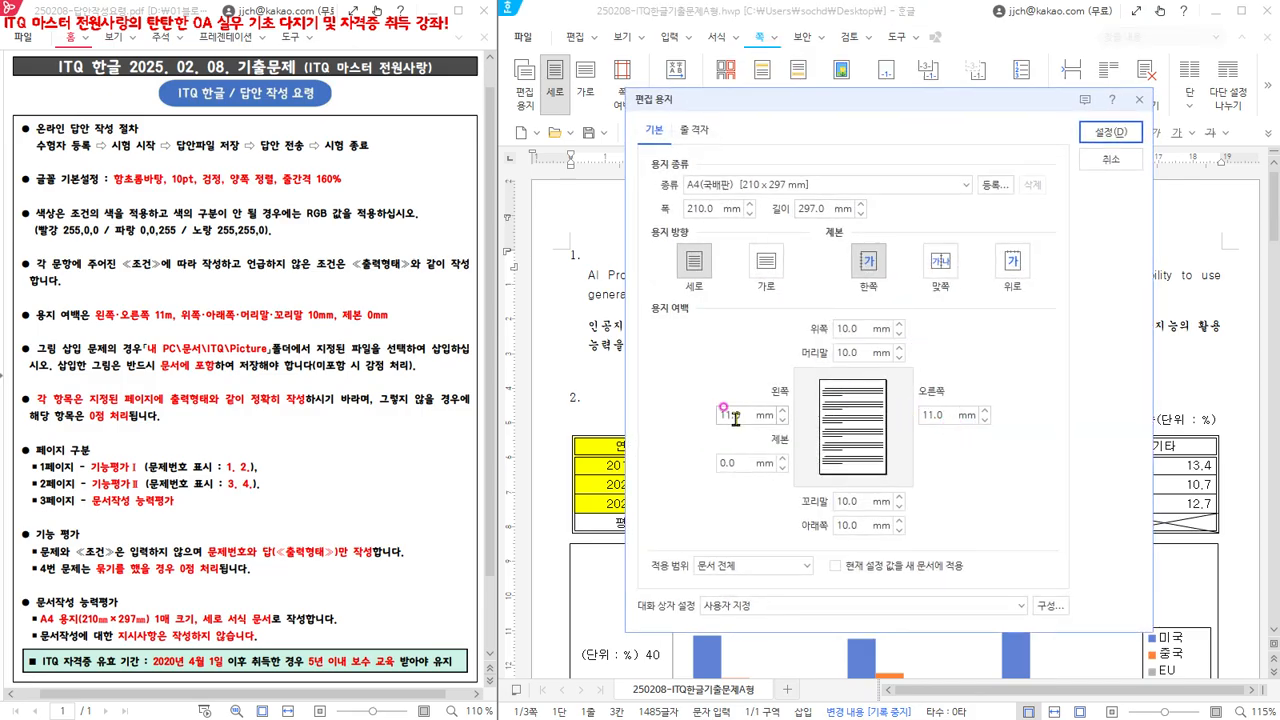
{"action": "left_click", "coordinate": [933, 407]}
{"action": "left_click", "coordinate": [858, 327]}
{"action": "left_click", "coordinate": [858, 352]}
{"action": "left_click", "coordinate": [857, 501]}
{"action": "left_click", "coordinate": [850, 524]}
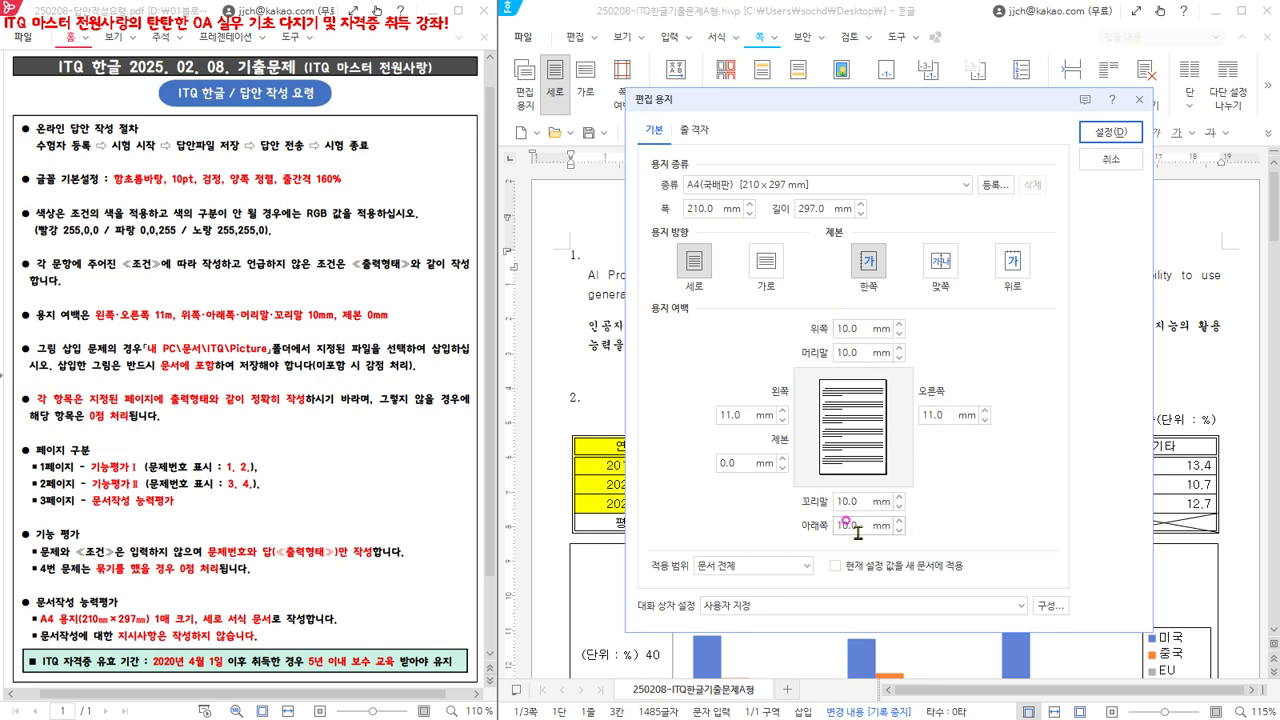
{"action": "left_click", "coordinate": [858, 327]}
{"action": "left_click", "coordinate": [858, 352]}
{"action": "left_click", "coordinate": [857, 501]}
{"action": "left_click", "coordinate": [1166, 133]}
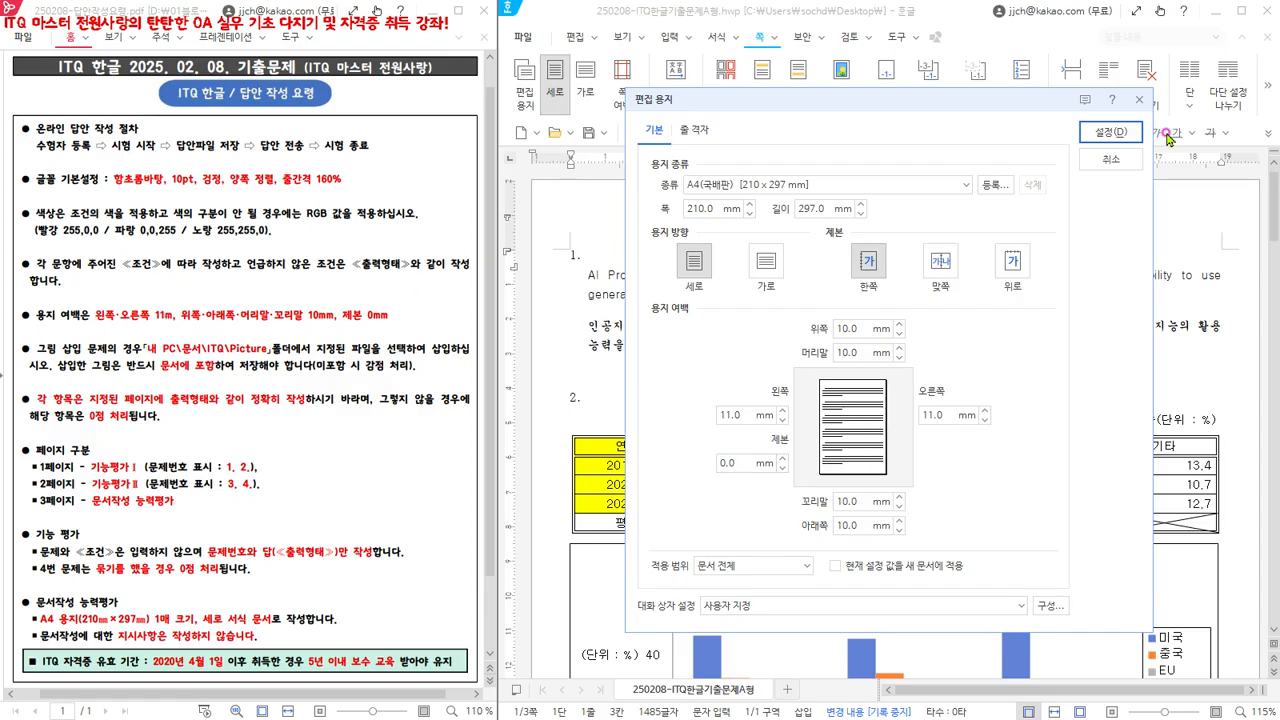
{"action": "left_click", "coordinate": [1110, 132]}
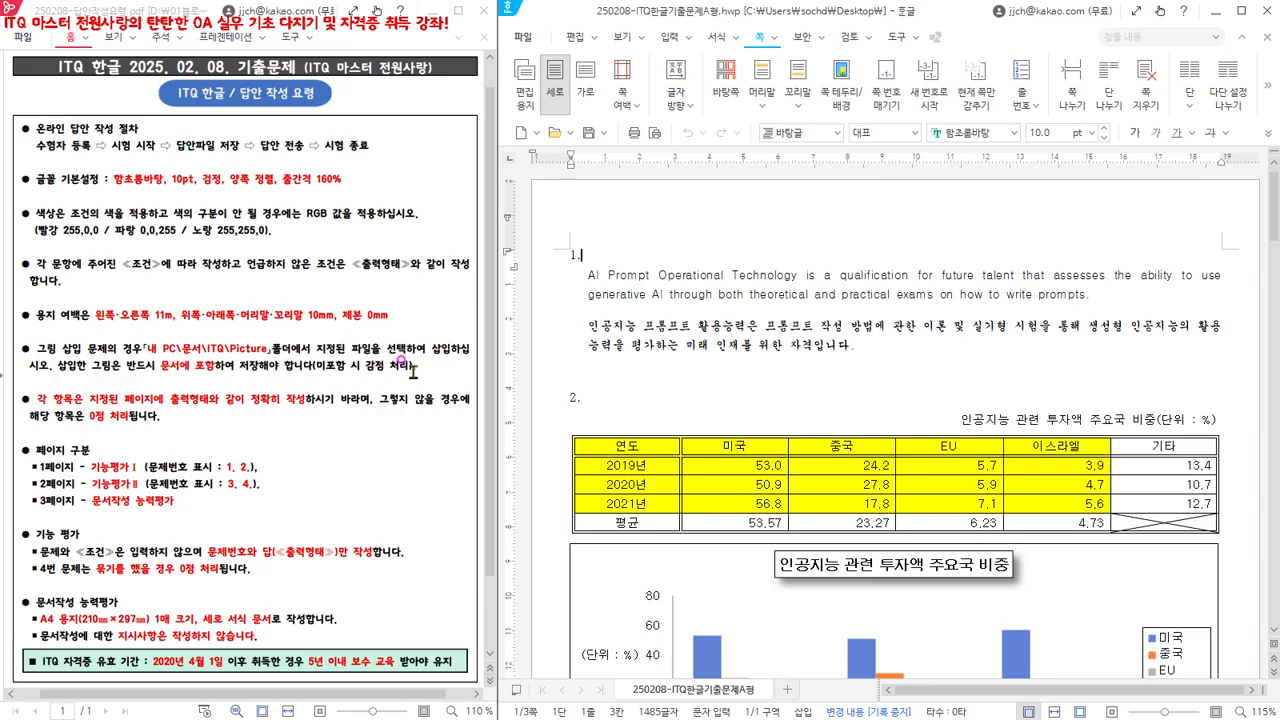
Start inserting a picture and browse to the 문서\ITQ\Picture folder to examine the supplied exam images.
{"action": "left_click", "coordinate": [575, 37]}
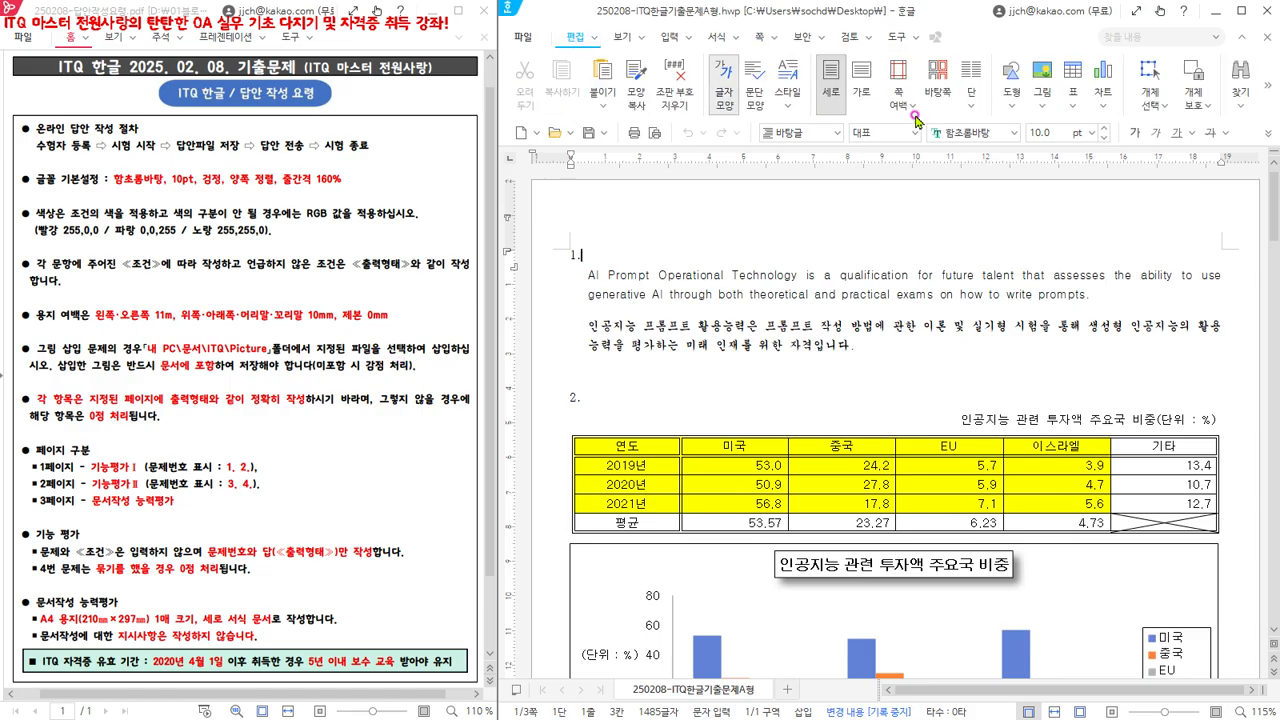
{"action": "left_click", "coordinate": [1044, 72]}
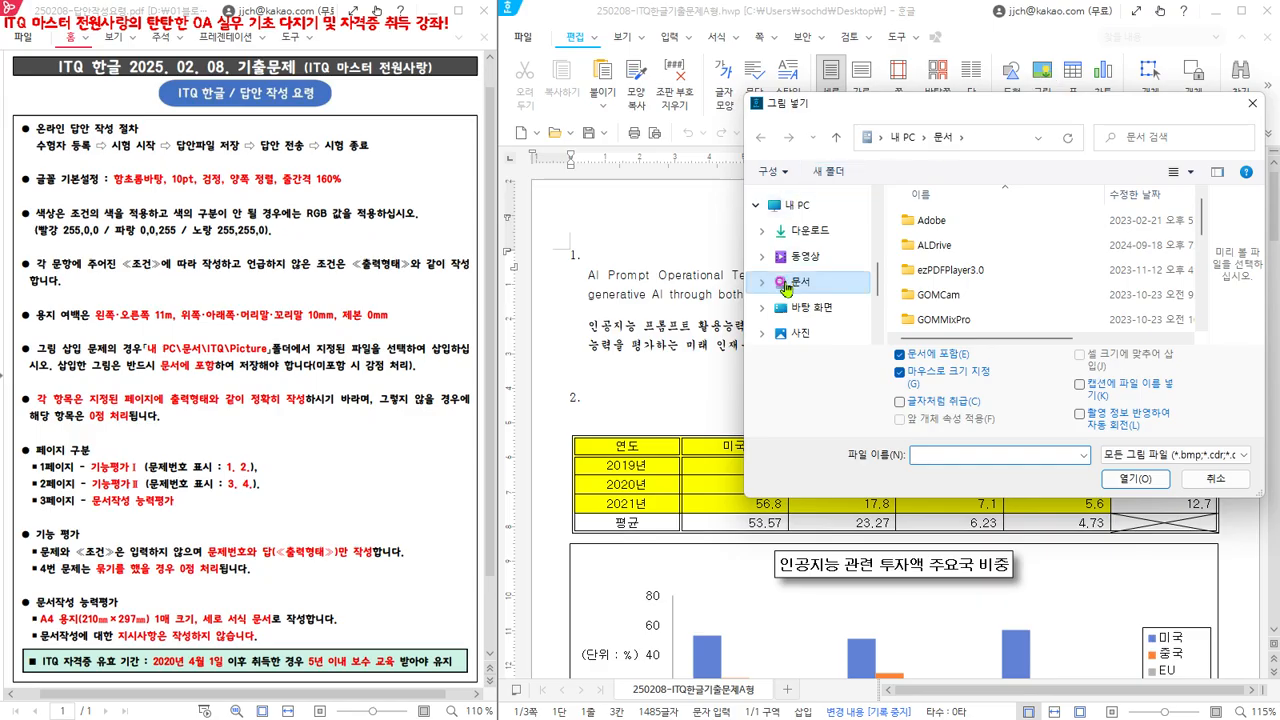
{"action": "scroll", "coordinate": [921, 278], "scroll_direction": "down", "scroll_amount": 3}
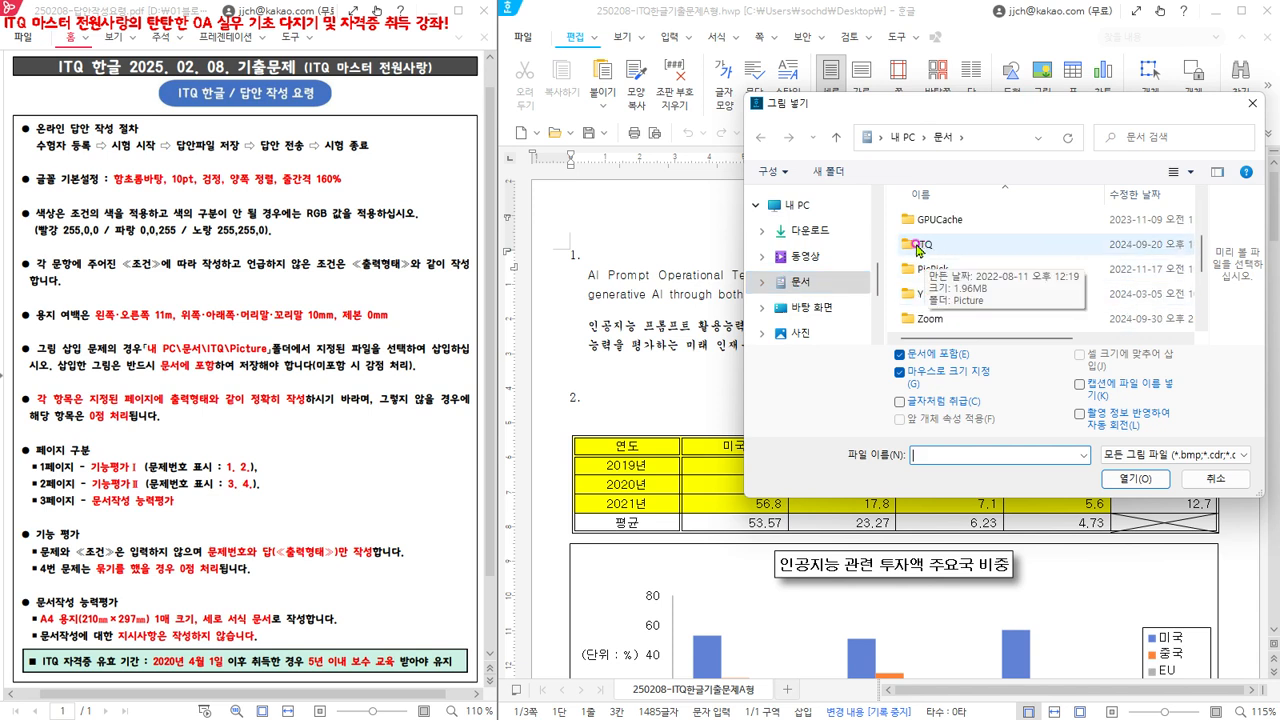
{"action": "left_click", "coordinate": [916, 246]}
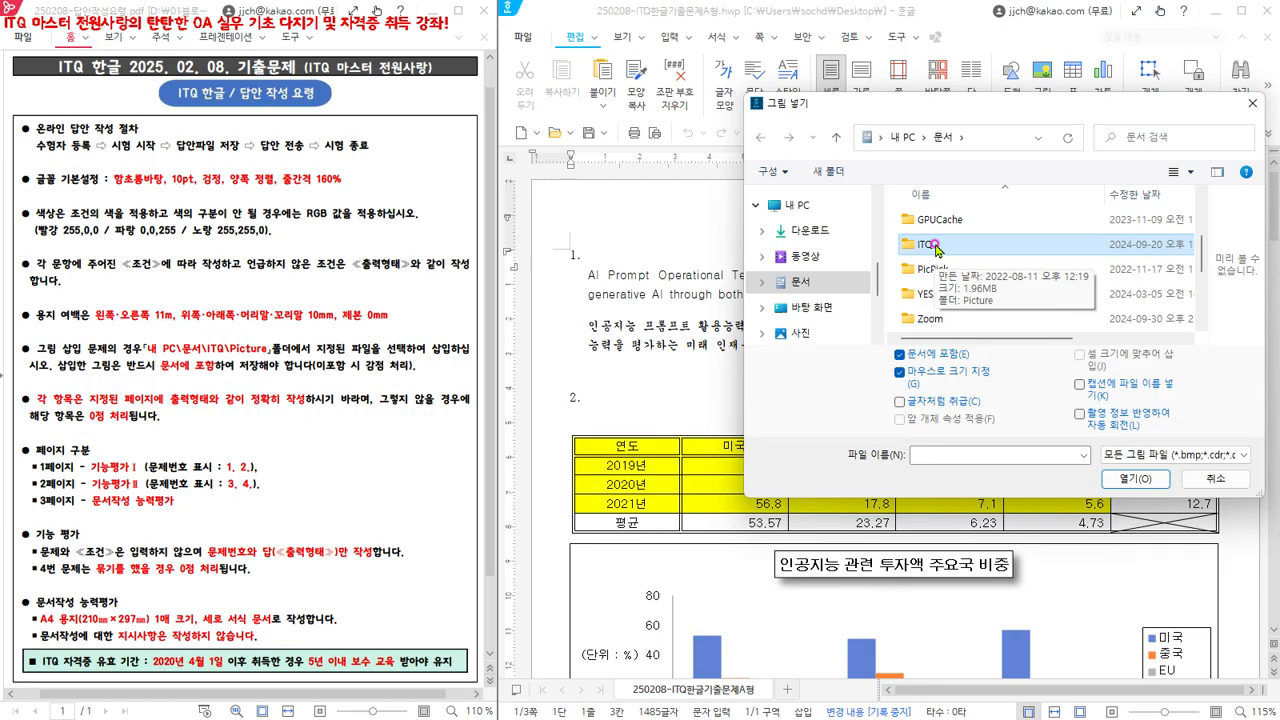
{"action": "right_click", "coordinate": [1086, 235]}
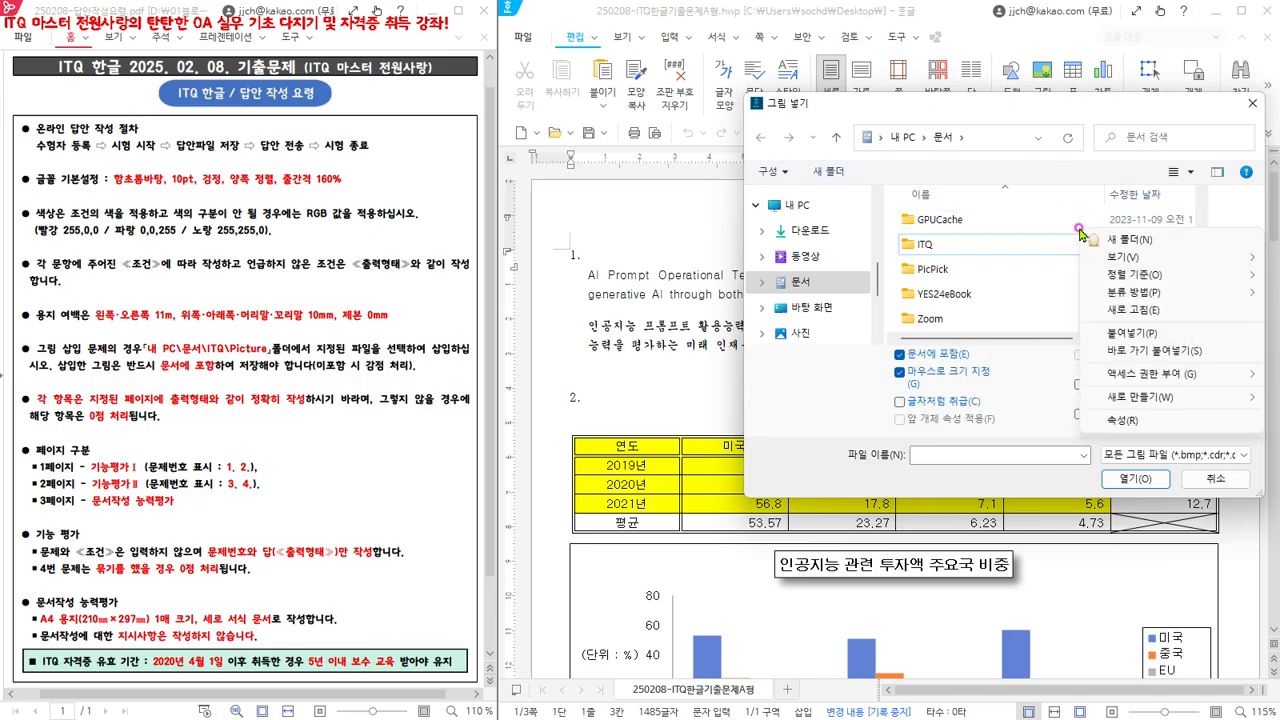
{"action": "left_click", "coordinate": [922, 248]}
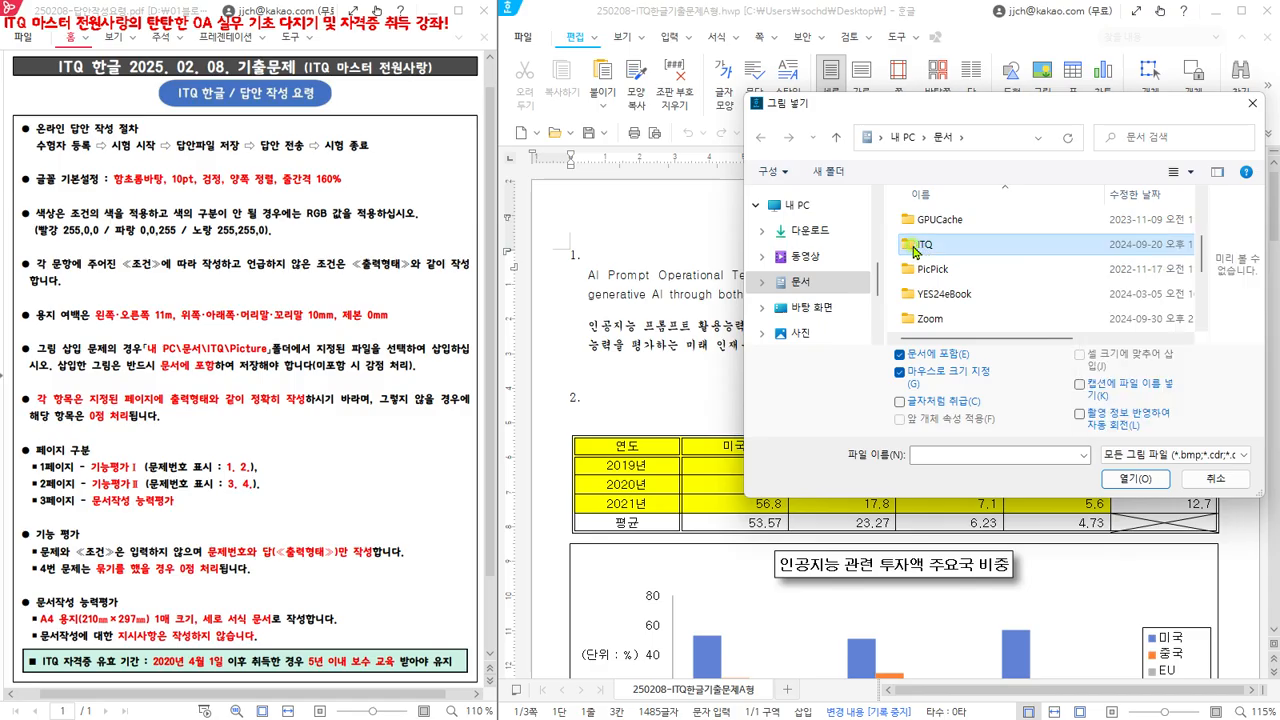
{"action": "double_click", "coordinate": [916, 250]}
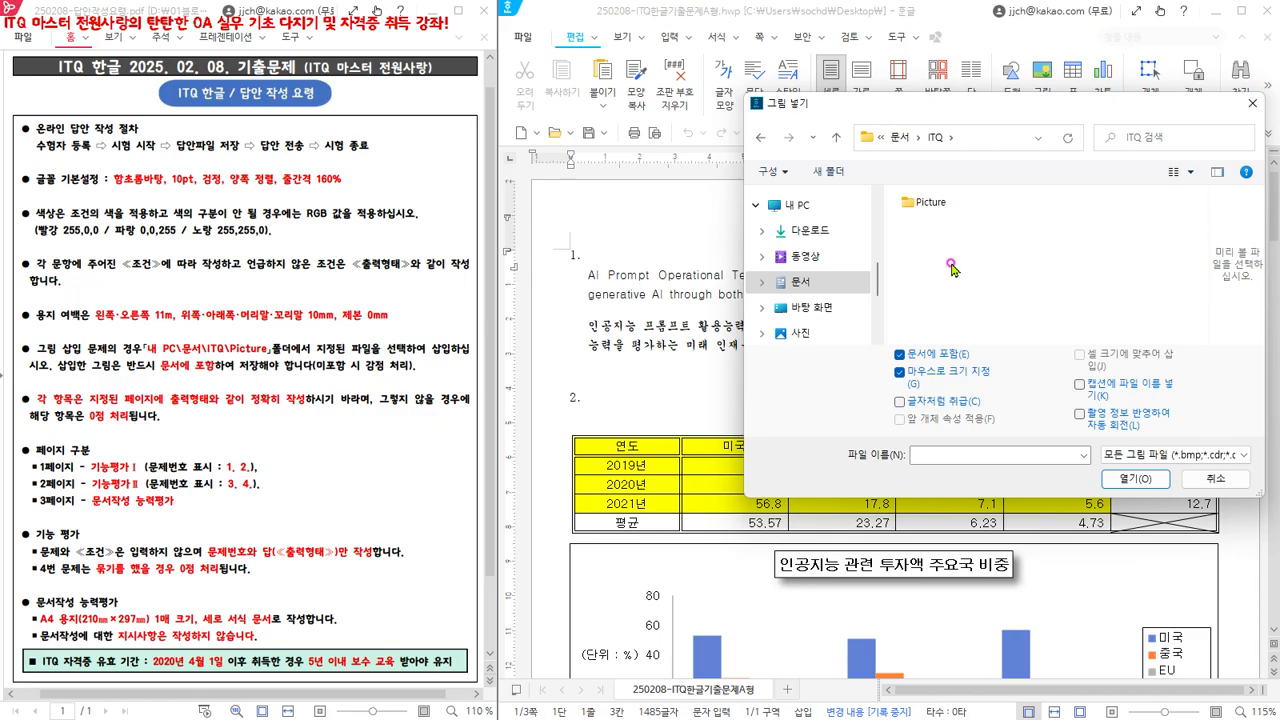
{"action": "double_click", "coordinate": [928, 205]}
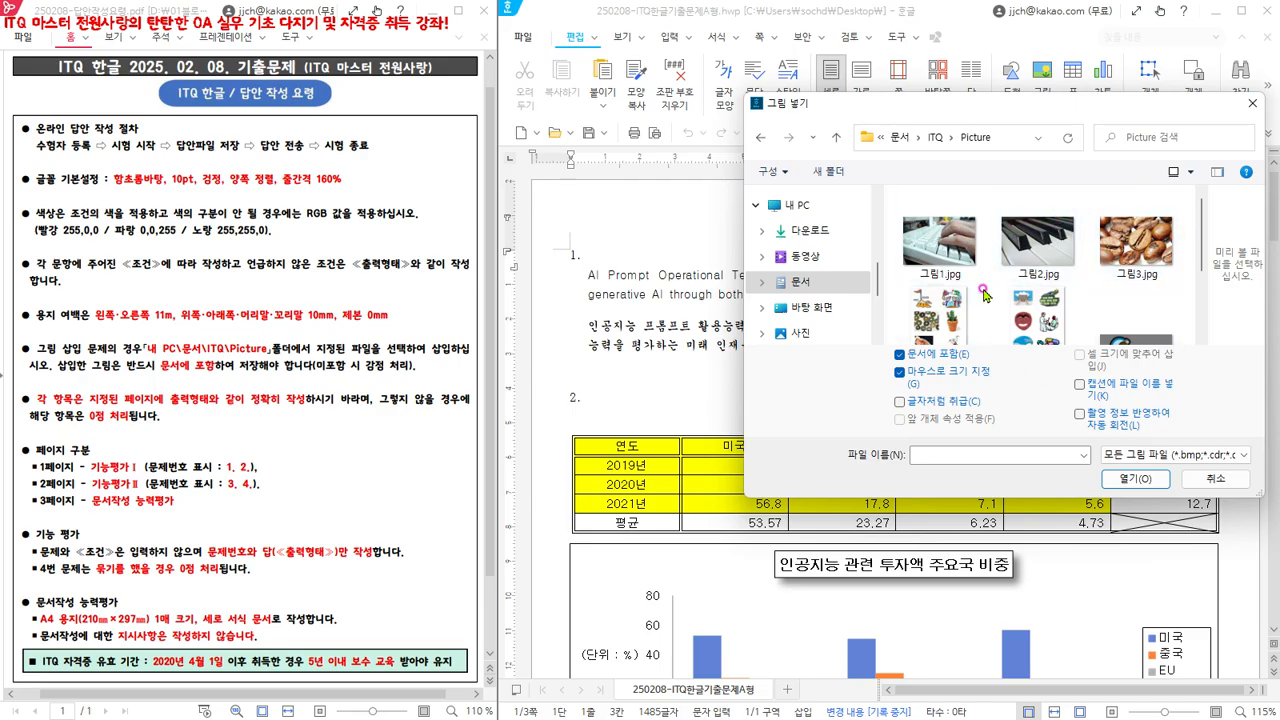
Select 로고1.jpg to review its insertion options, including 문서에 포함, and close the picture dialog without inserting it.
{"action": "scroll", "coordinate": [1060, 265], "scroll_direction": "down", "scroll_amount": 1}
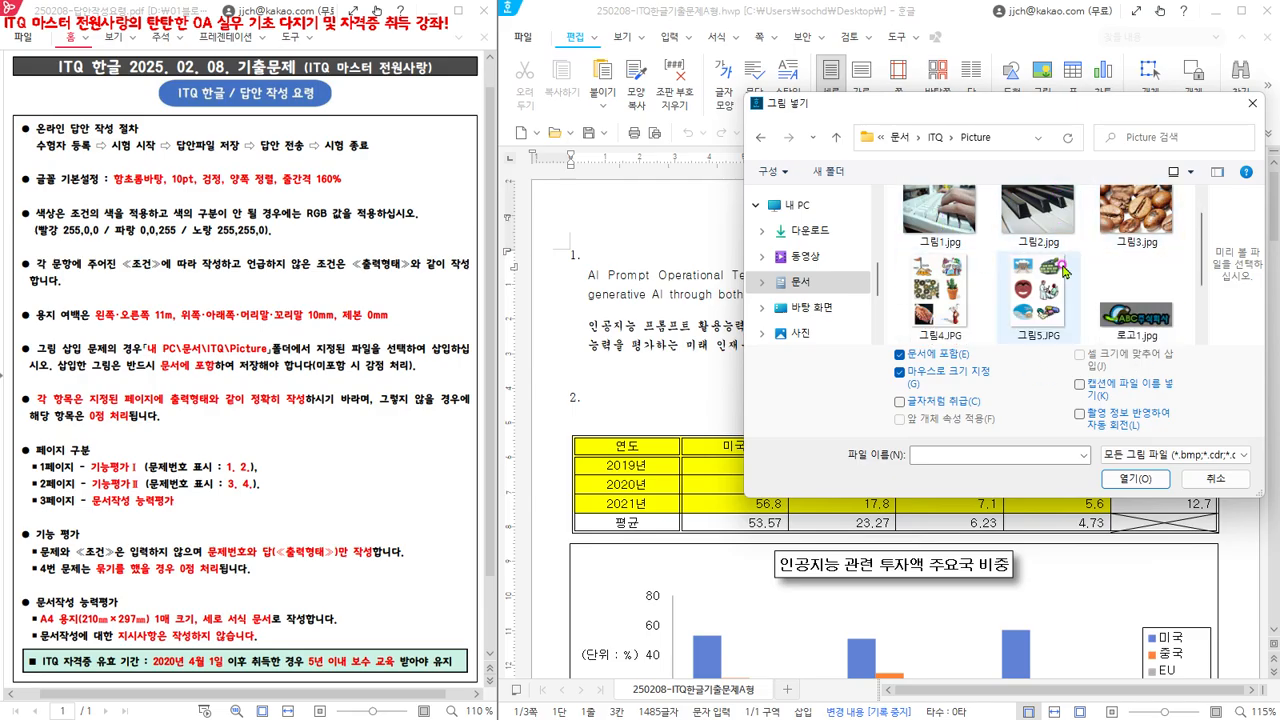
{"action": "left_click", "coordinate": [1124, 318]}
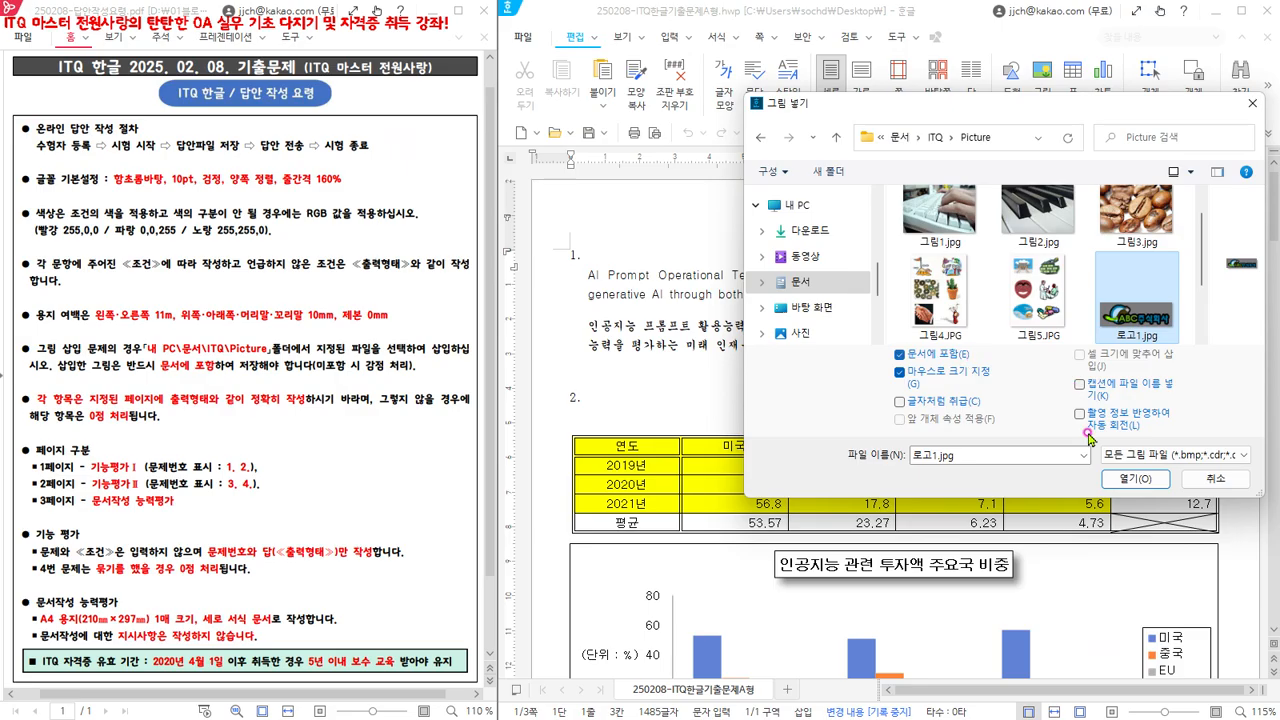
{"action": "left_click", "coordinate": [1252, 104]}
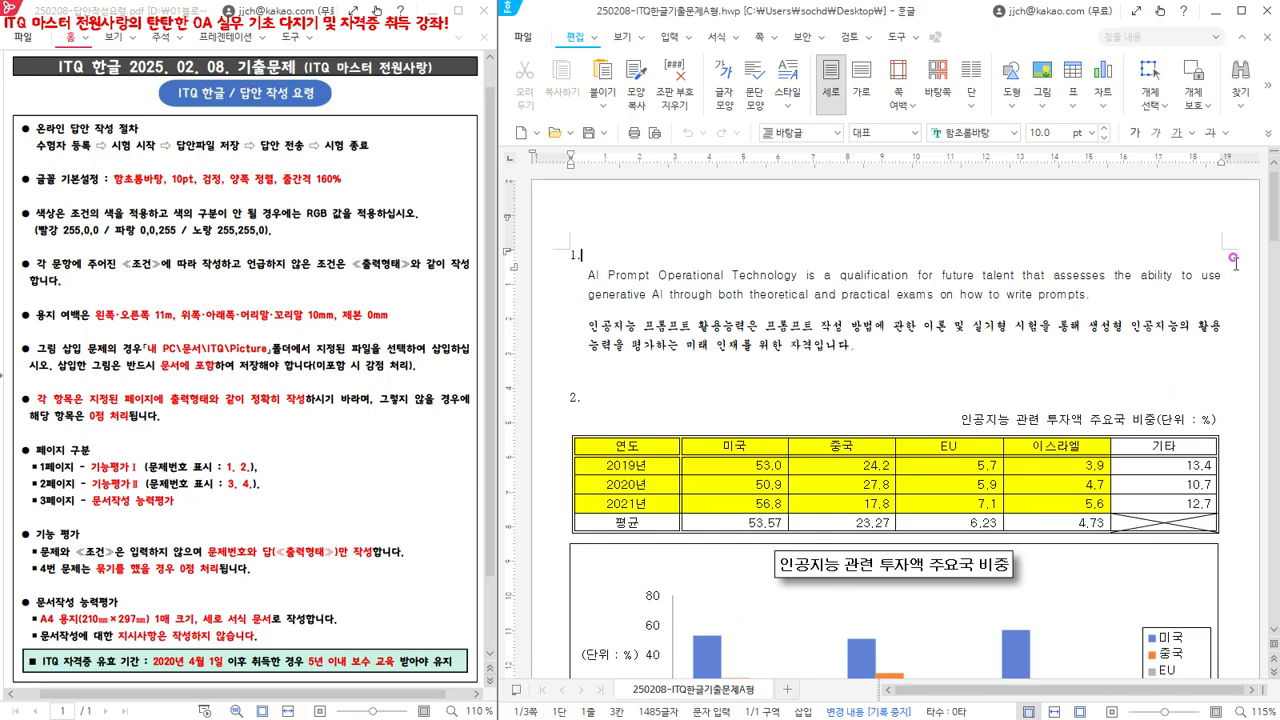
Look through the answer document's three pages to check which numbered questions and document section sit on each page.
{"action": "left_click_drag", "start_coordinate": [1273, 212], "coordinate": [1276, 383]}
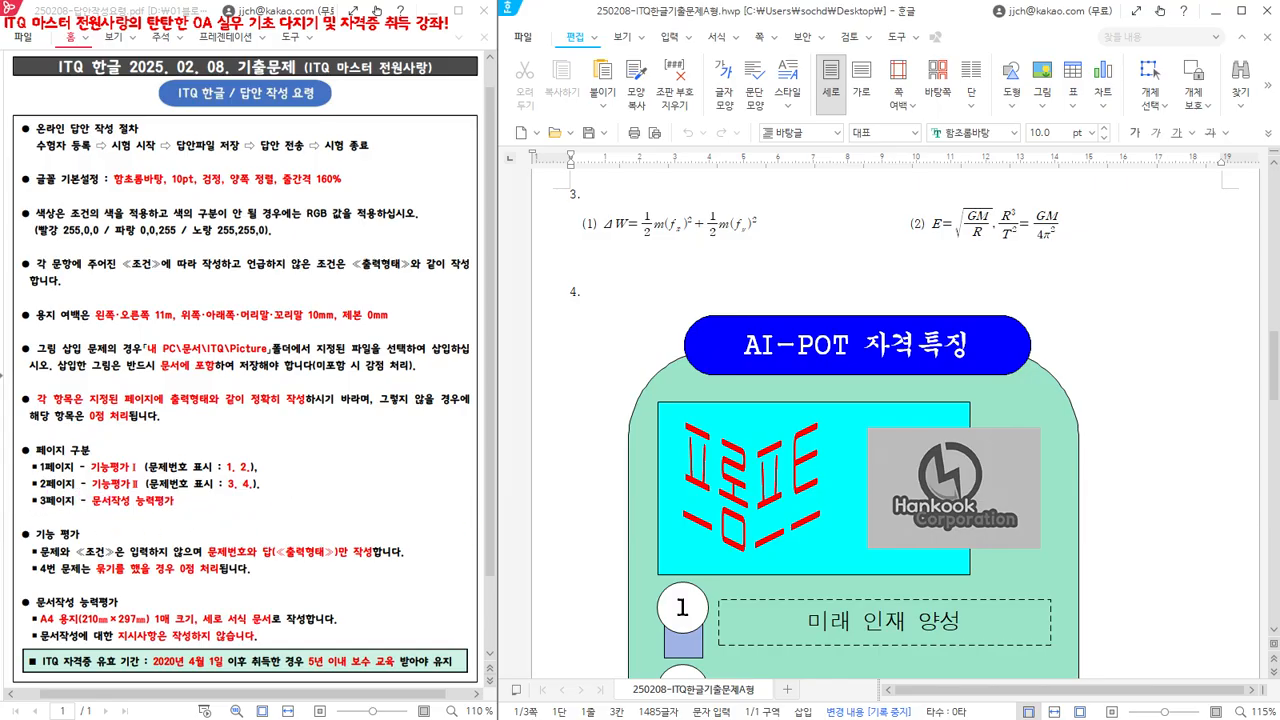
{"action": "left_click_drag", "start_coordinate": [1274, 362], "coordinate": [1274, 481]}
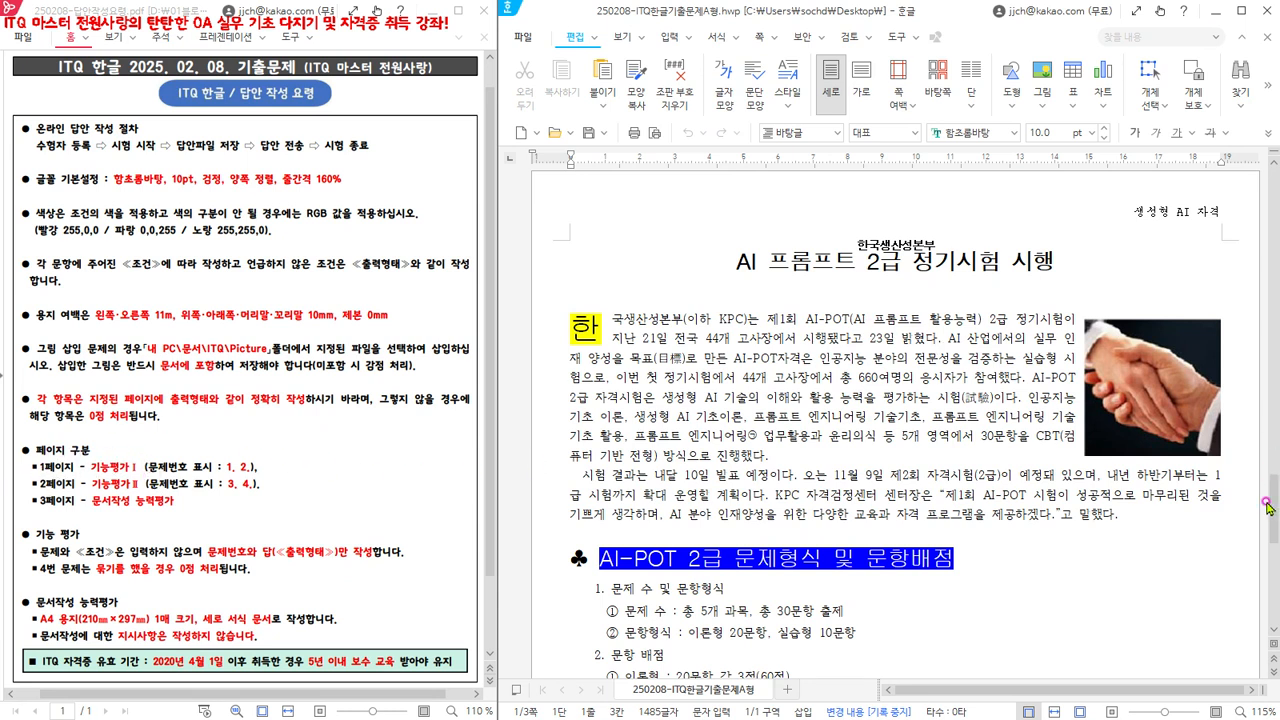
{"action": "left_click_drag", "start_coordinate": [1272, 500], "coordinate": [1272, 260]}
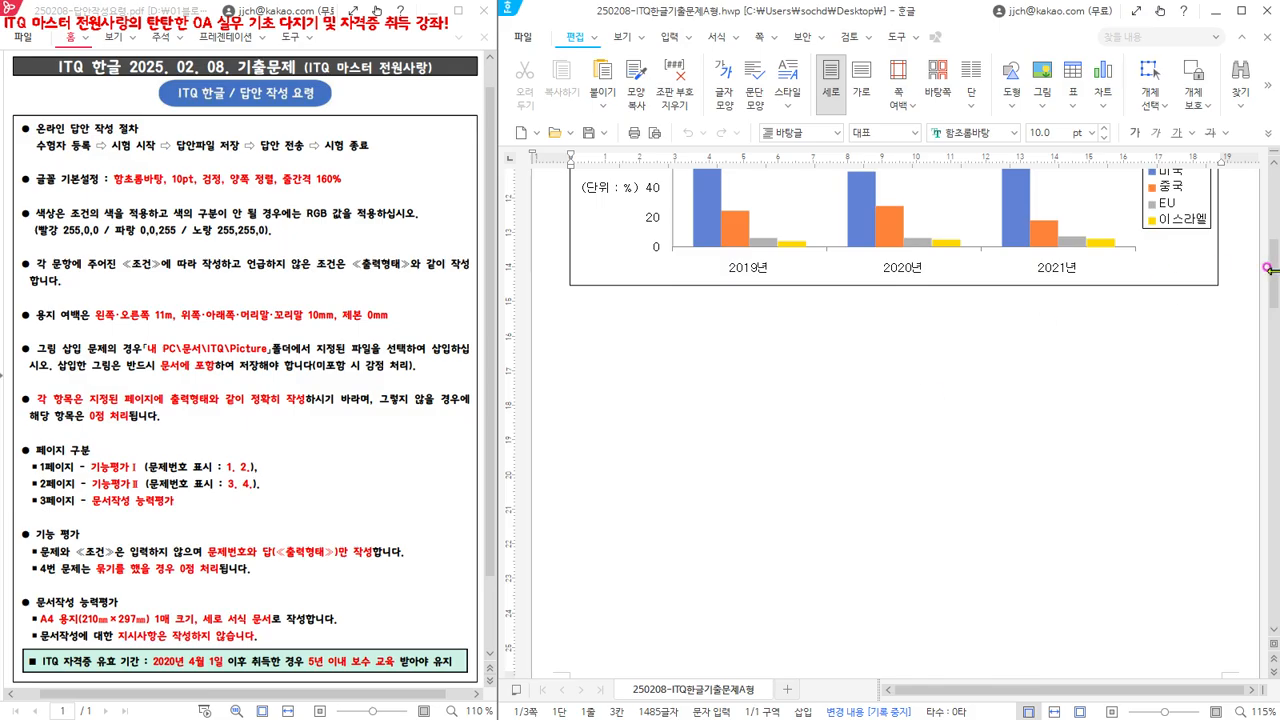
{"action": "left_click_drag", "start_coordinate": [1270, 266], "coordinate": [1276, 500]}
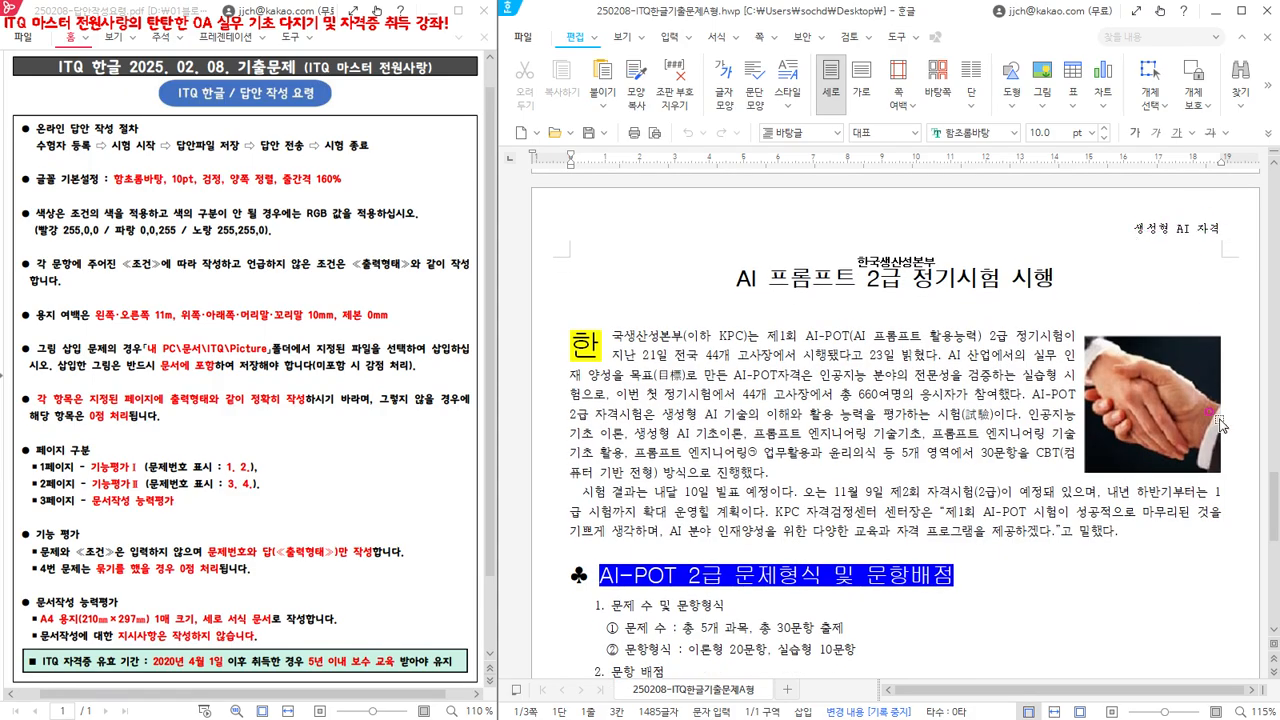
{"action": "left_click_drag", "start_coordinate": [1272, 522], "coordinate": [1274, 560]}
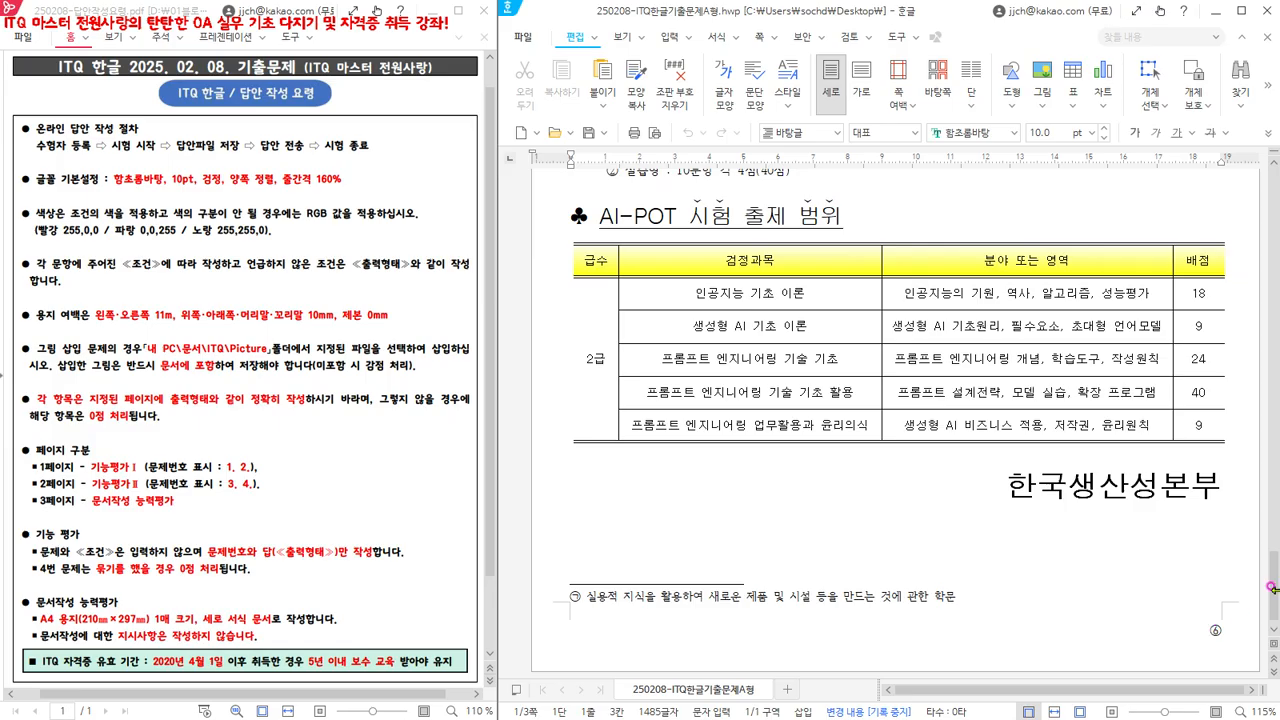
{"action": "left_click_drag", "start_coordinate": [1274, 612], "coordinate": [1274, 507]}
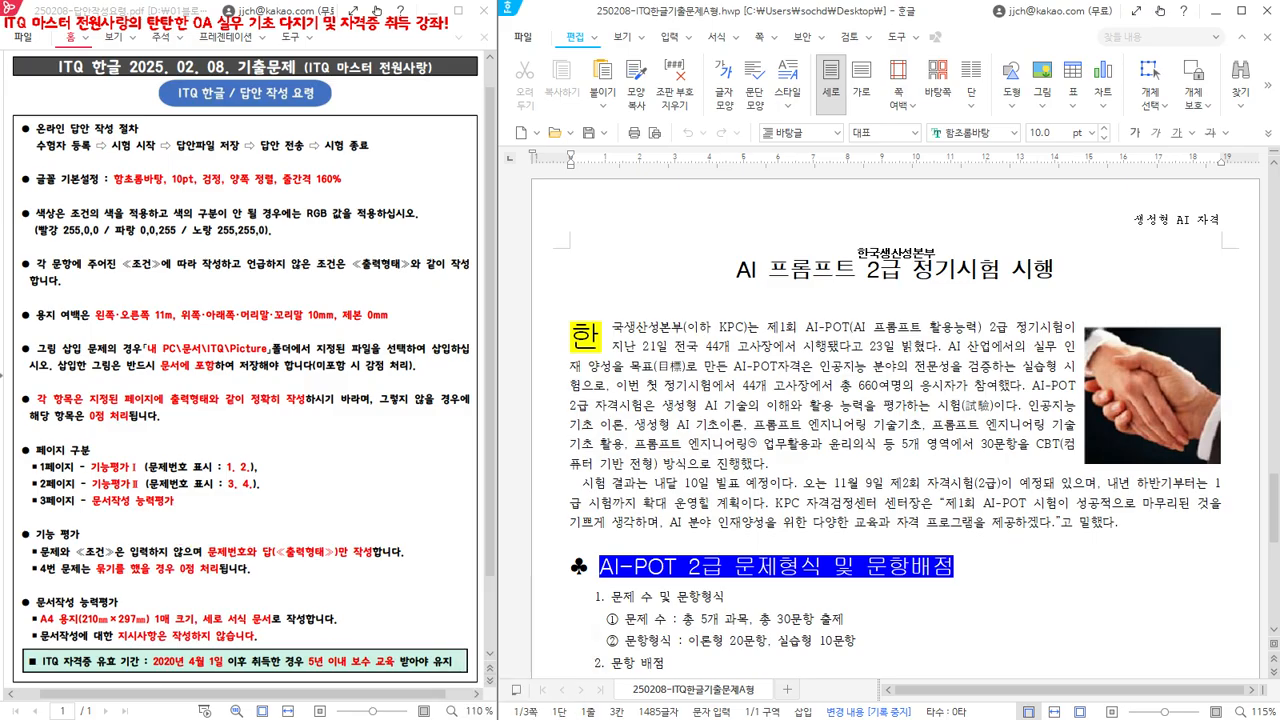
Glance at the 기능평가 I page of the exam question PDF and return to the "1." line on the answer document's first page.
{"action": "key", "text": "alt+Tab"}
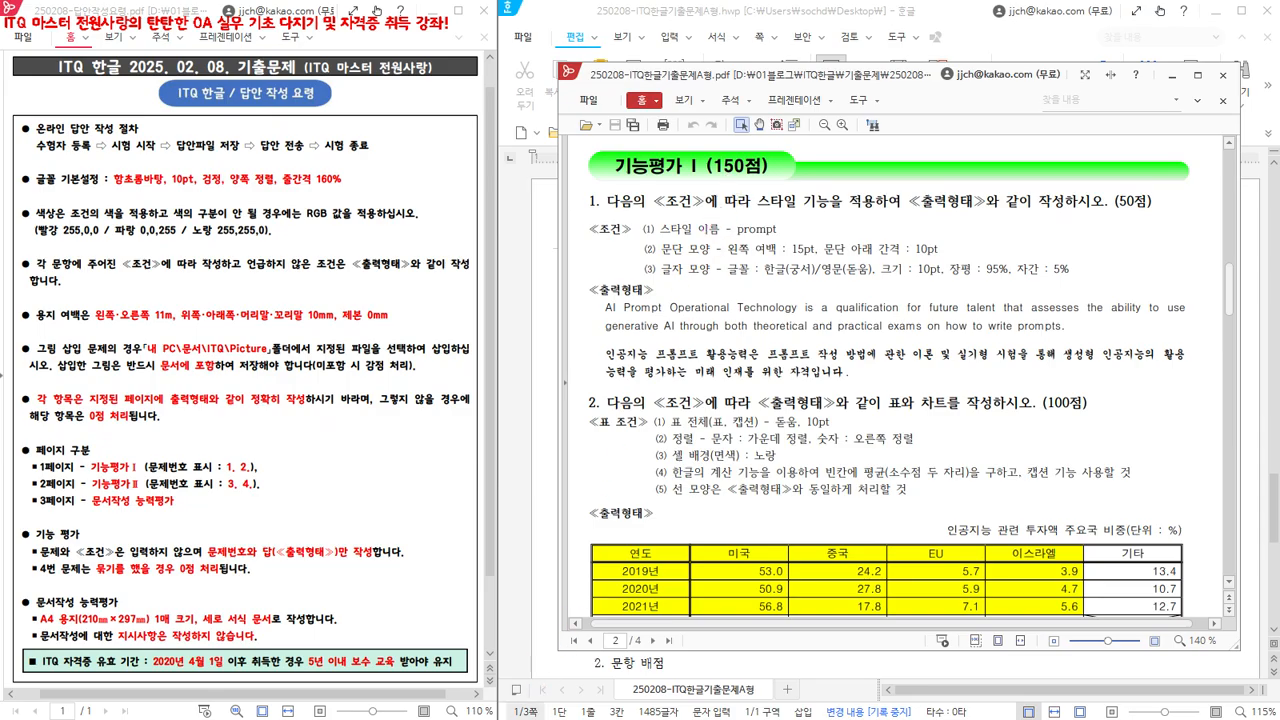
{"action": "left_click", "coordinate": [509, 604]}
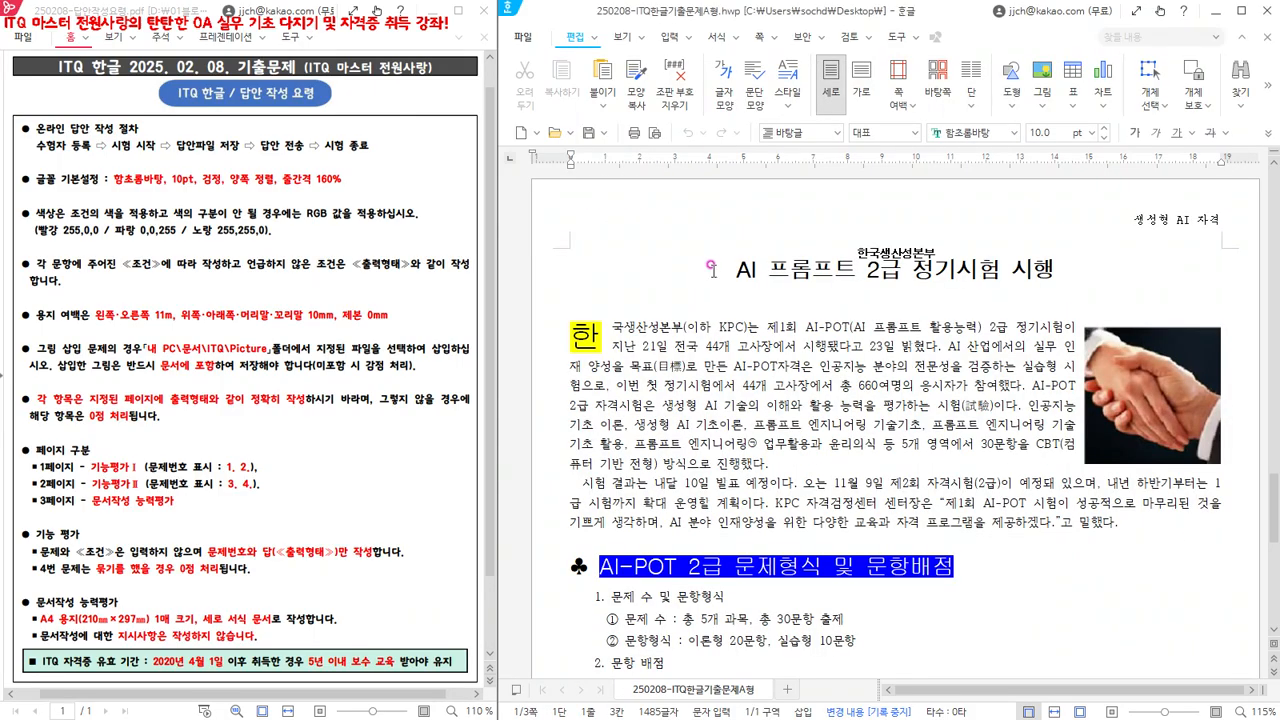
{"action": "left_click_drag", "start_coordinate": [1274, 541], "coordinate": [1274, 200]}
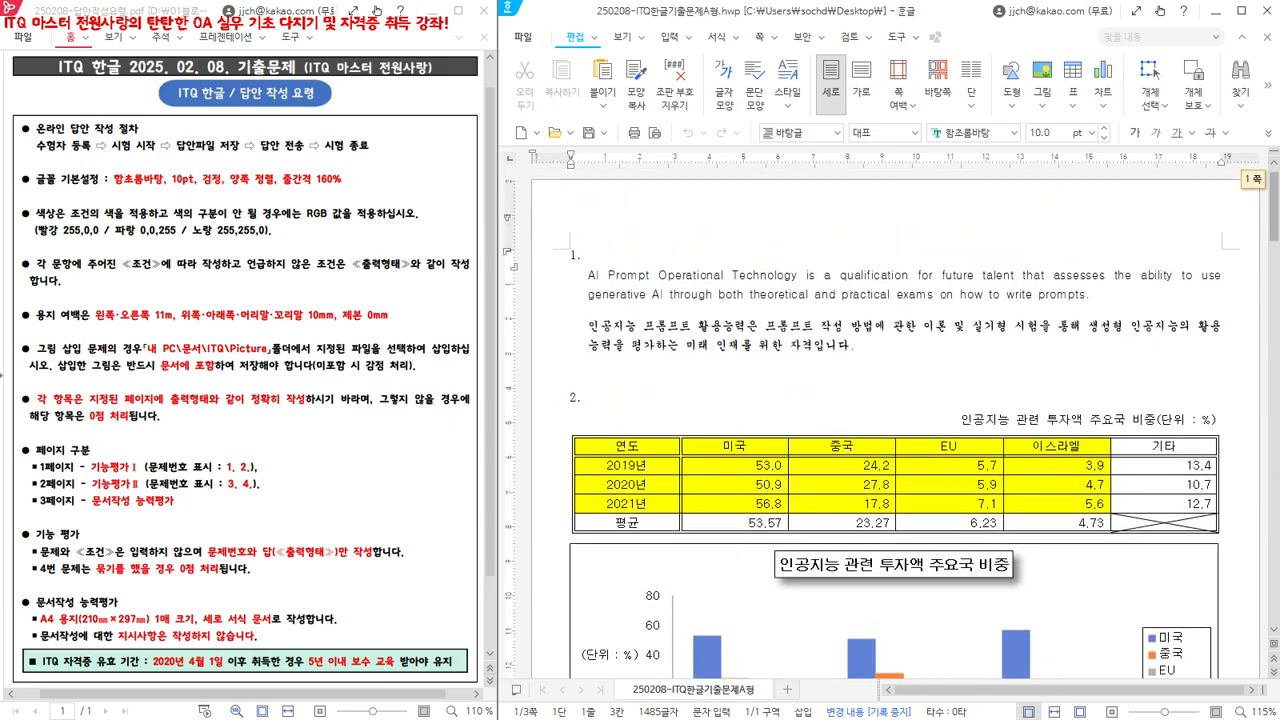
{"action": "left_click", "coordinate": [577, 252]}
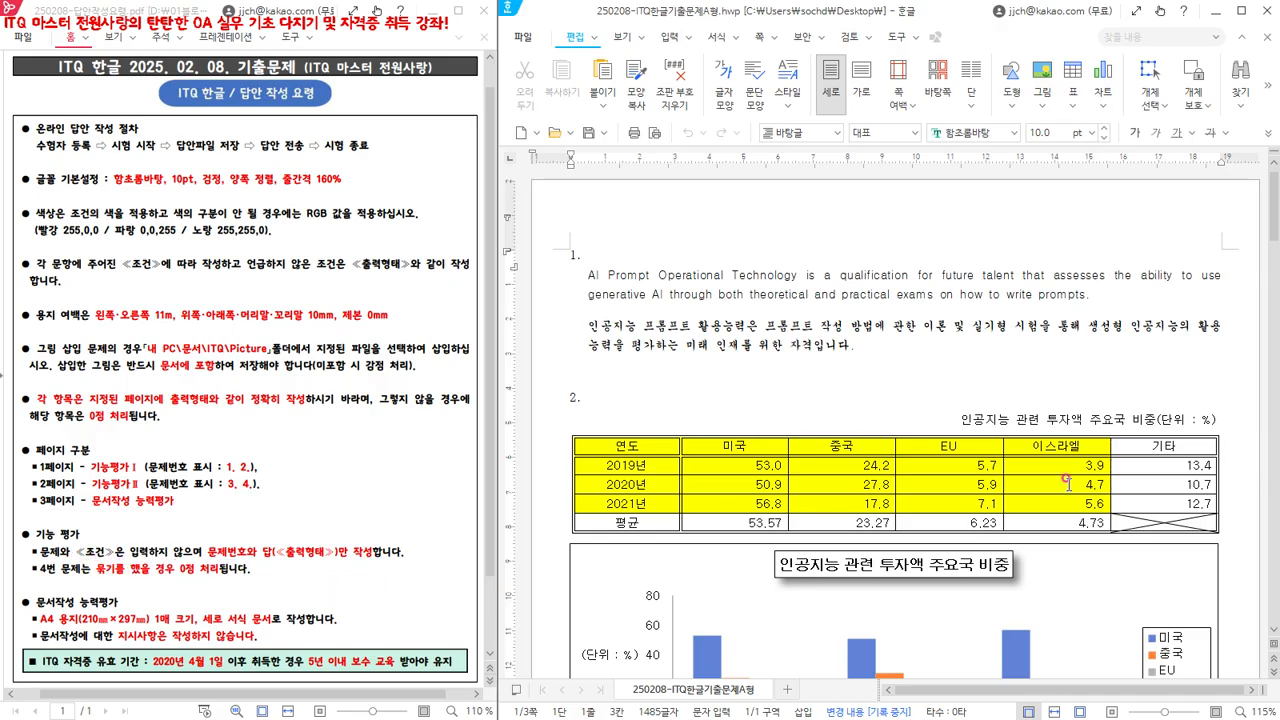
Try to group all the objects of the question 4 drawing (개체 묶기), cancel it and leave object selection mode.
{"action": "left_click_drag", "start_coordinate": [1270, 245], "coordinate": [1271, 361]}
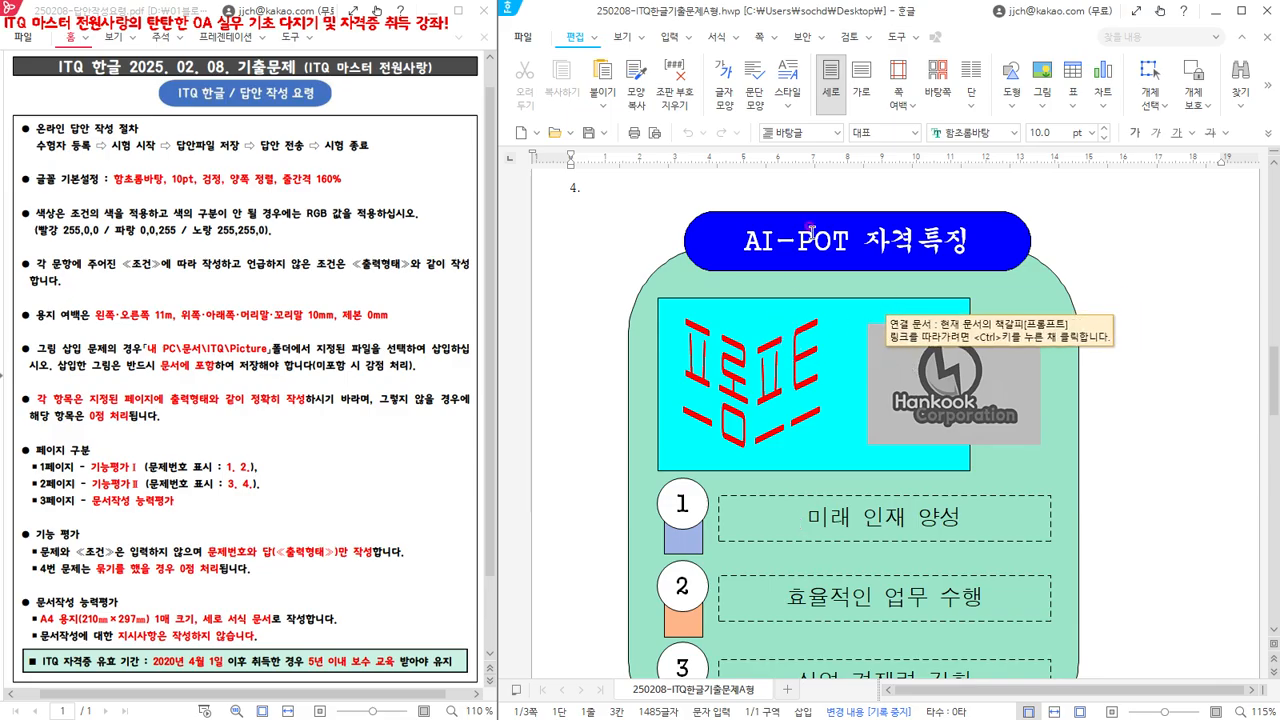
{"action": "left_click", "coordinate": [591, 214]}
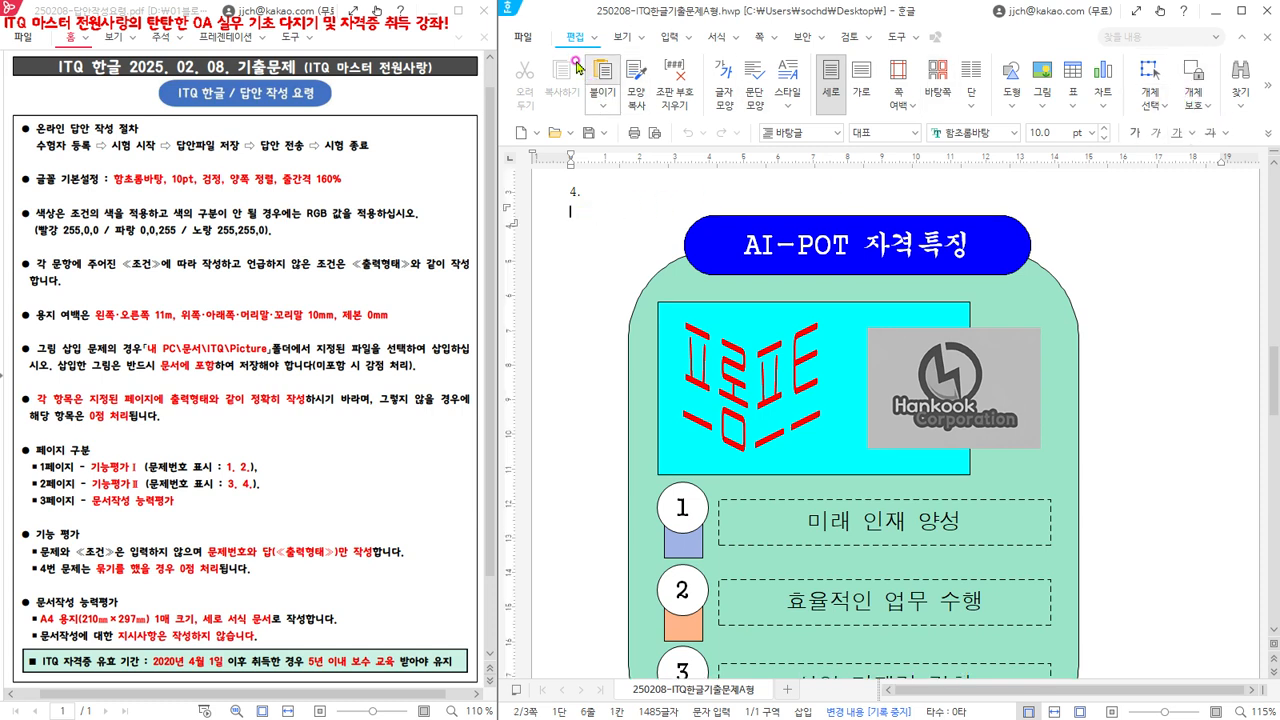
{"action": "left_click", "coordinate": [1148, 76]}
{"action": "mouse_move", "coordinate": [605, 210]}
{"action": "left_mouse_down"}
{"action": "mouse_move", "coordinate": [846, 243]}
{"action": "mouse_move", "coordinate": [1097, 566]}
{"action": "mouse_move", "coordinate": [1117, 708]}
{"action": "mouse_move", "coordinate": [1093, 608]}
{"action": "mouse_move", "coordinate": [1160, 578]}
{"action": "mouse_move", "coordinate": [1175, 514]}
{"action": "left_mouse_up"}
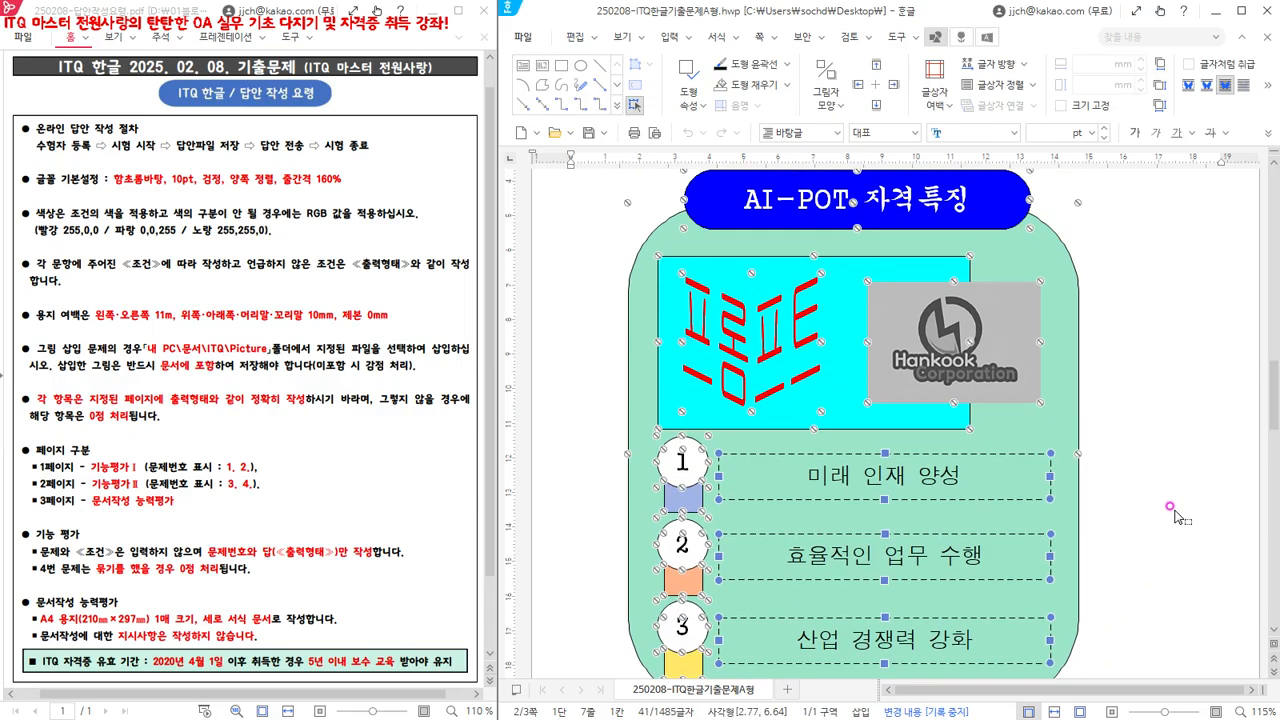
{"action": "scroll", "coordinate": [1170, 507], "scroll_direction": "up", "scroll_amount": 1}
{"action": "left_click", "coordinate": [1262, 98]}
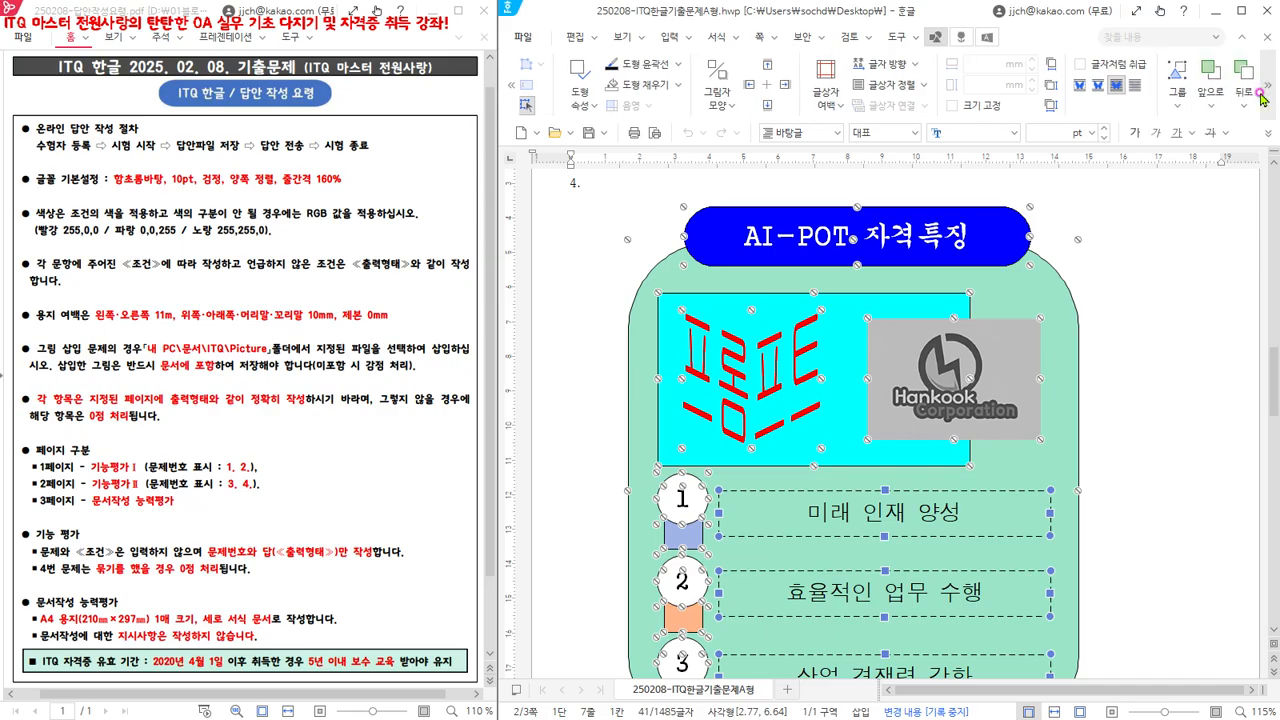
{"action": "left_click", "coordinate": [1178, 102]}
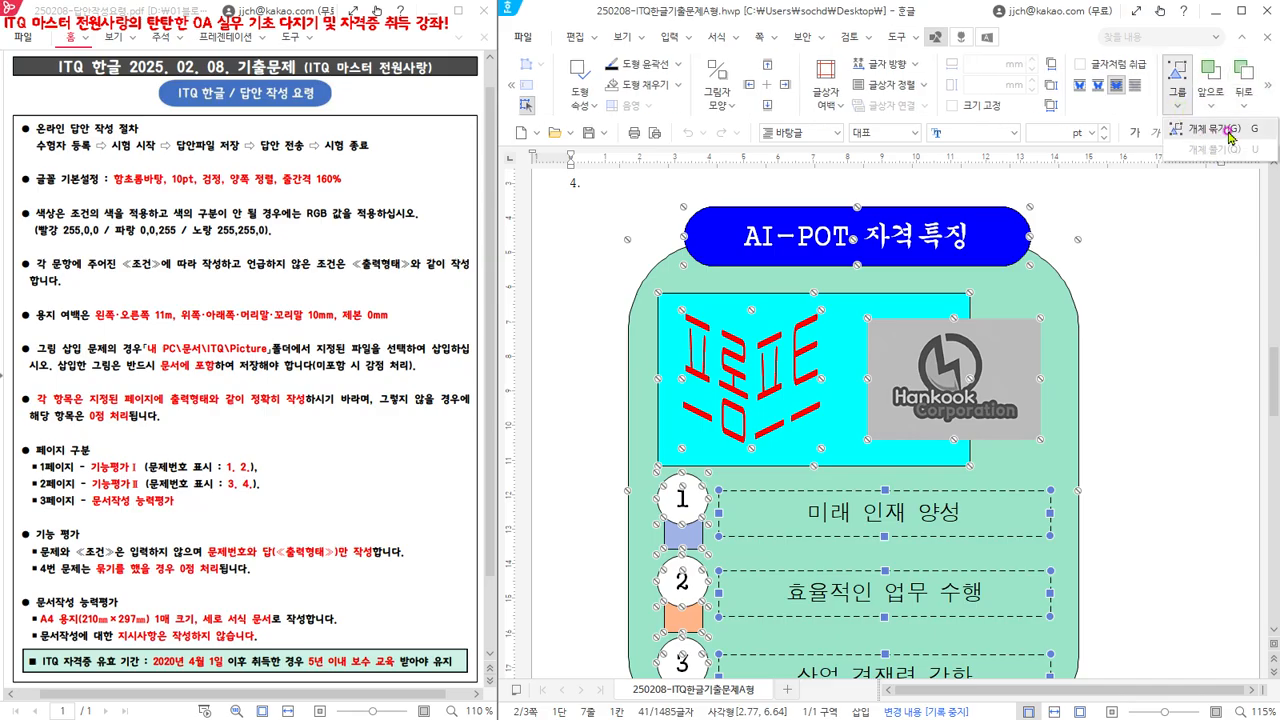
{"action": "left_click", "coordinate": [1212, 129]}
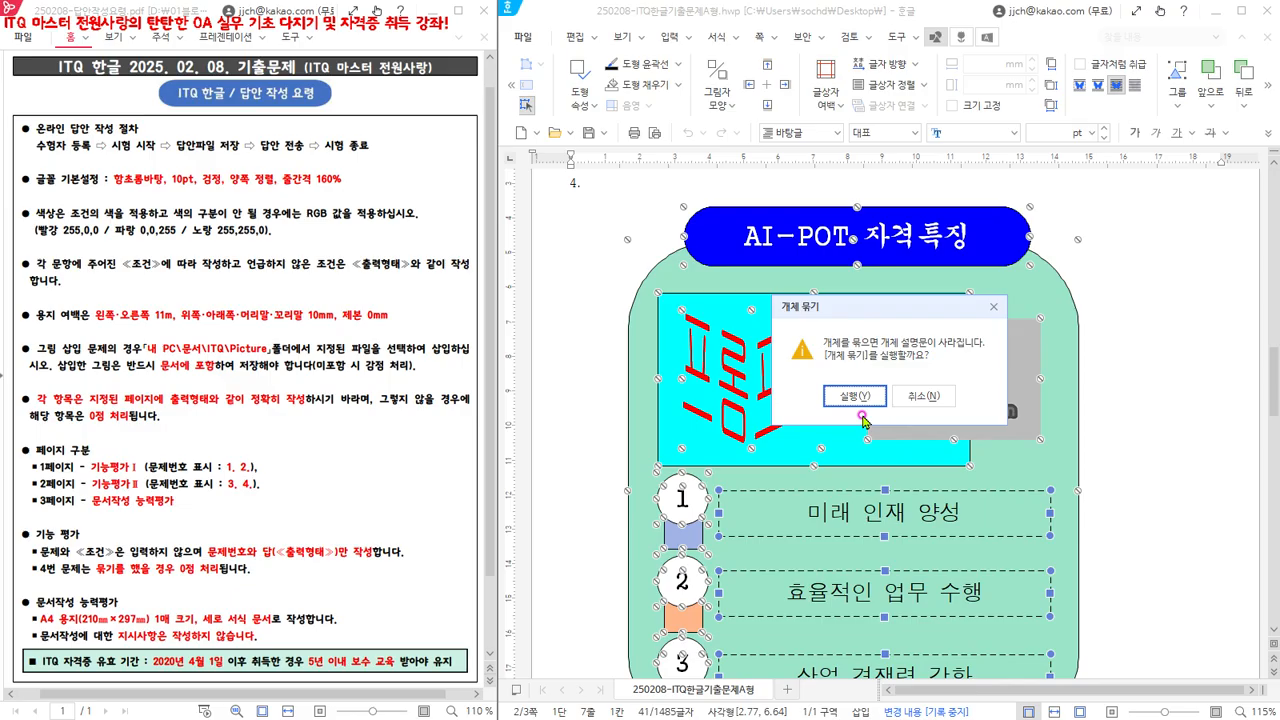
{"action": "left_click", "coordinate": [921, 400]}
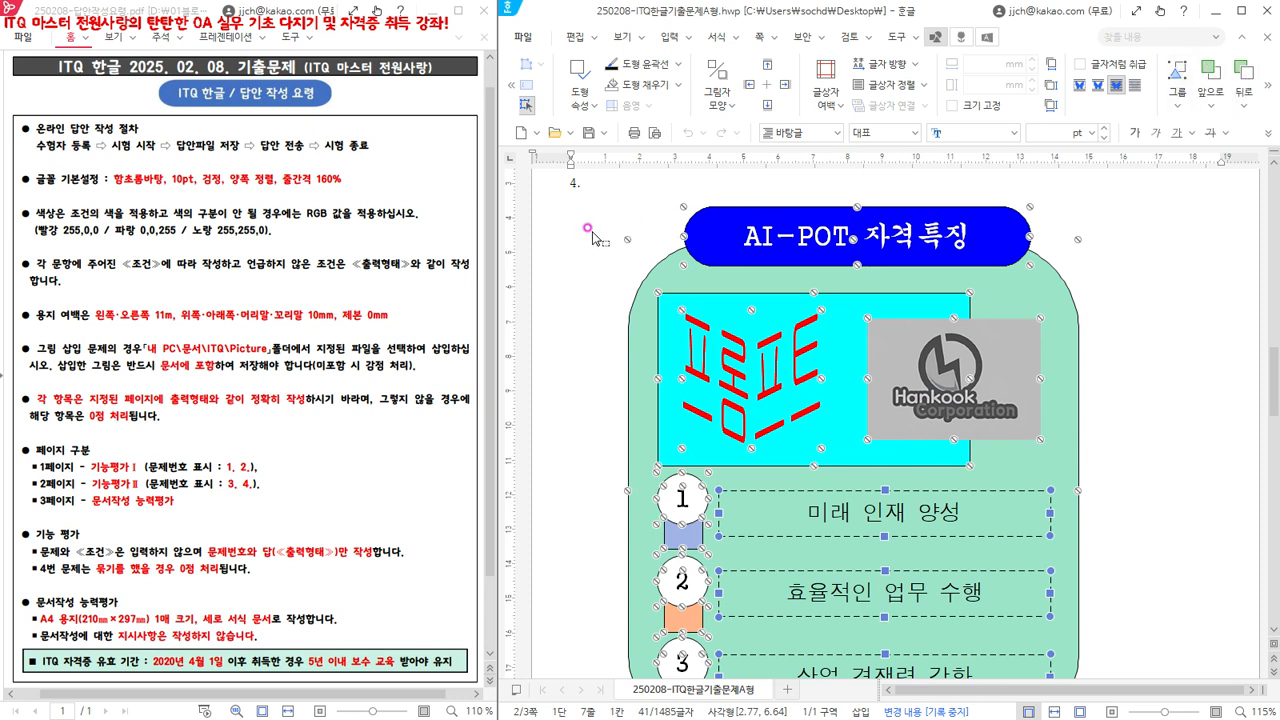
{"action": "left_click", "coordinate": [566, 208]}
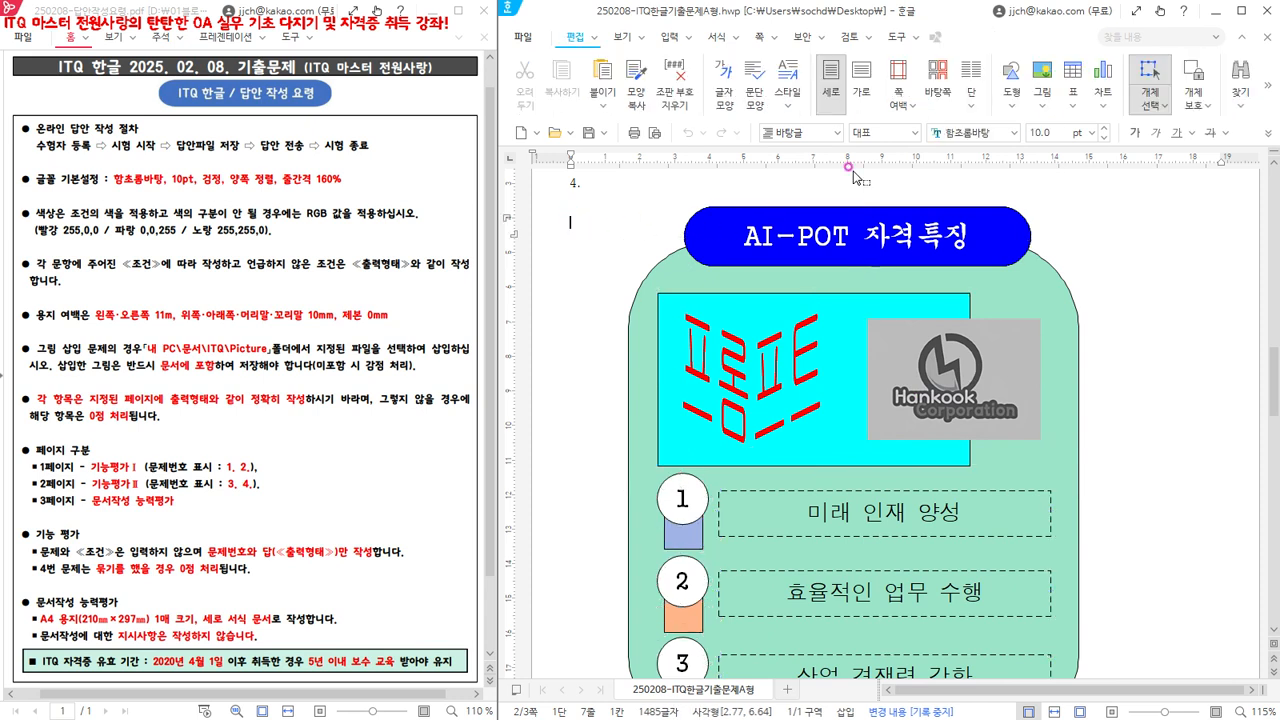
{"action": "left_click", "coordinate": [1155, 68]}
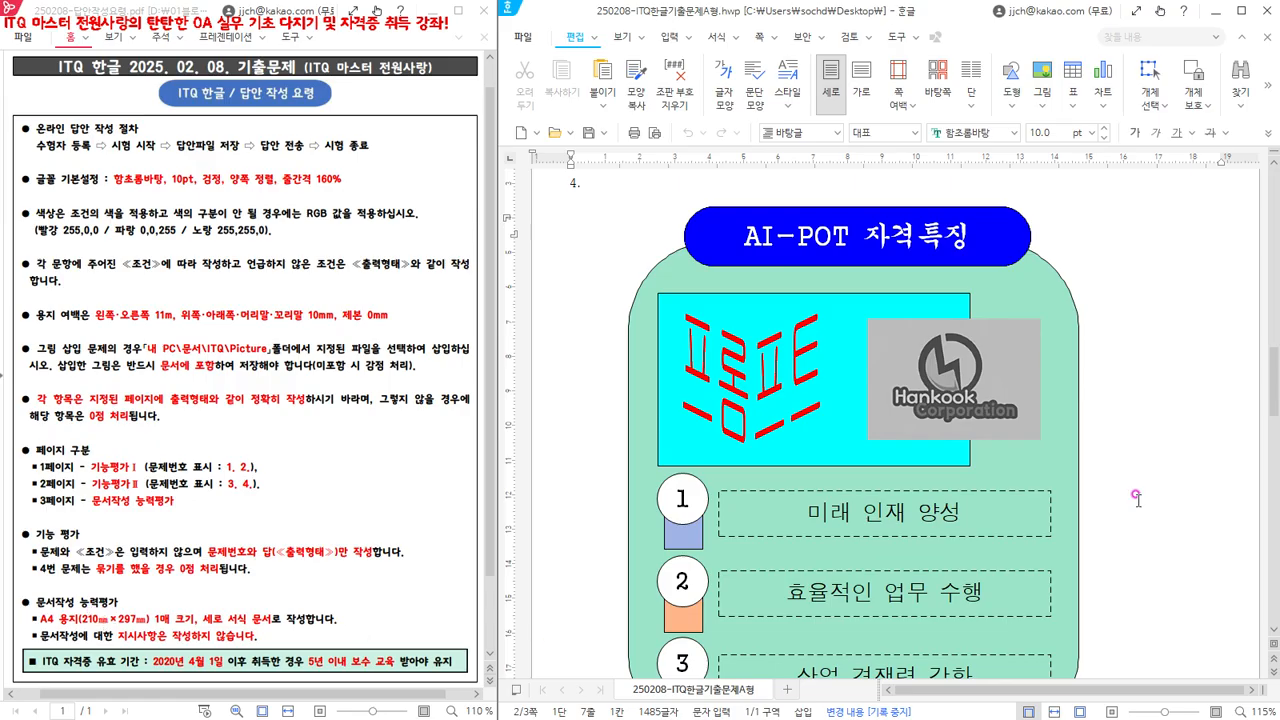
Compare the answer document's third page with the 문서작성 능력평가 page of the exam question PDF and return to the answer document.
{"action": "left_click_drag", "start_coordinate": [1275, 403], "coordinate": [1275, 505]}
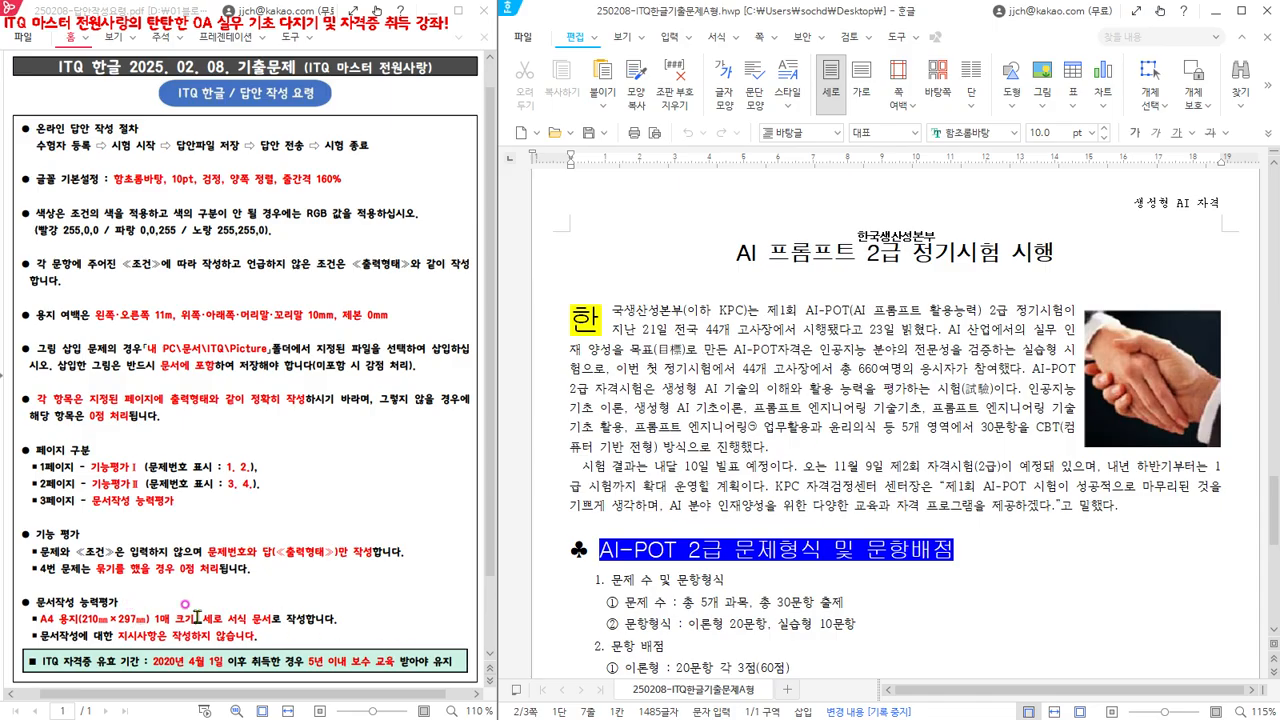
{"action": "mouse_move", "coordinate": [1274, 506]}
{"action": "left_mouse_down"}
{"action": "mouse_move", "coordinate": [1274, 560]}
{"action": "mouse_move", "coordinate": [1274, 472]}
{"action": "mouse_move", "coordinate": [1274, 506]}
{"action": "left_mouse_up"}
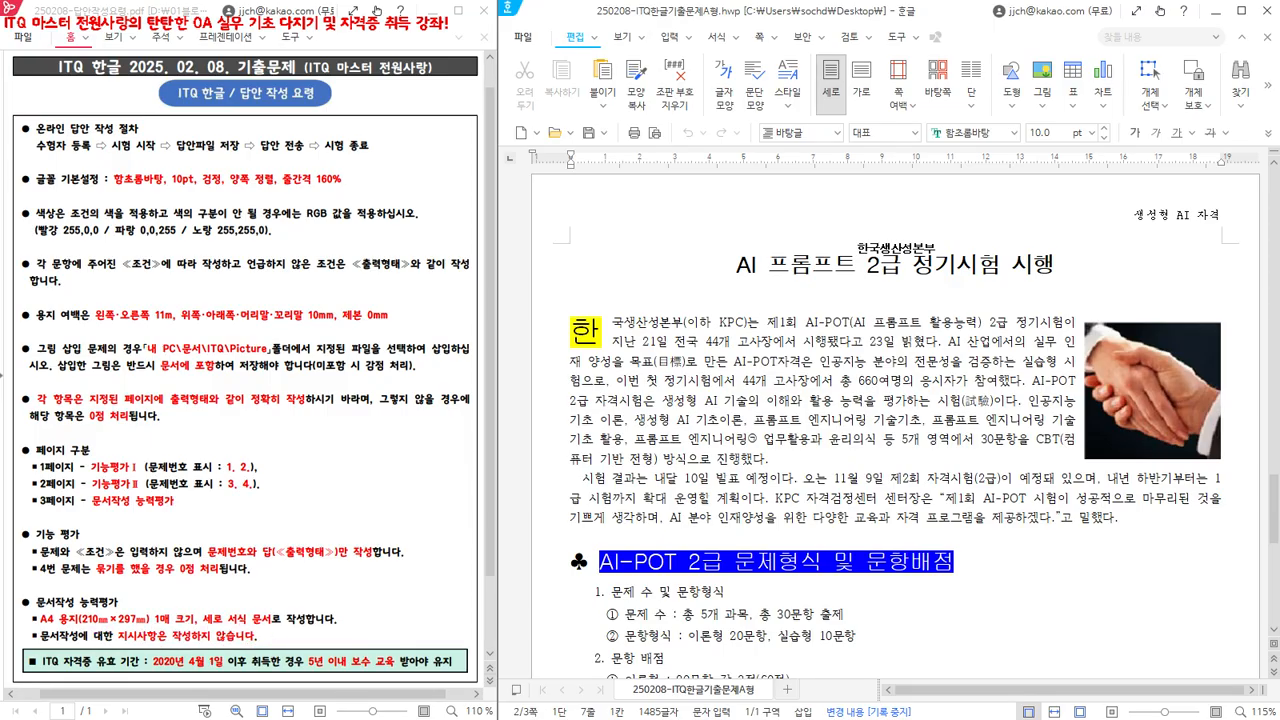
{"action": "left_click", "coordinate": [520, 695]}
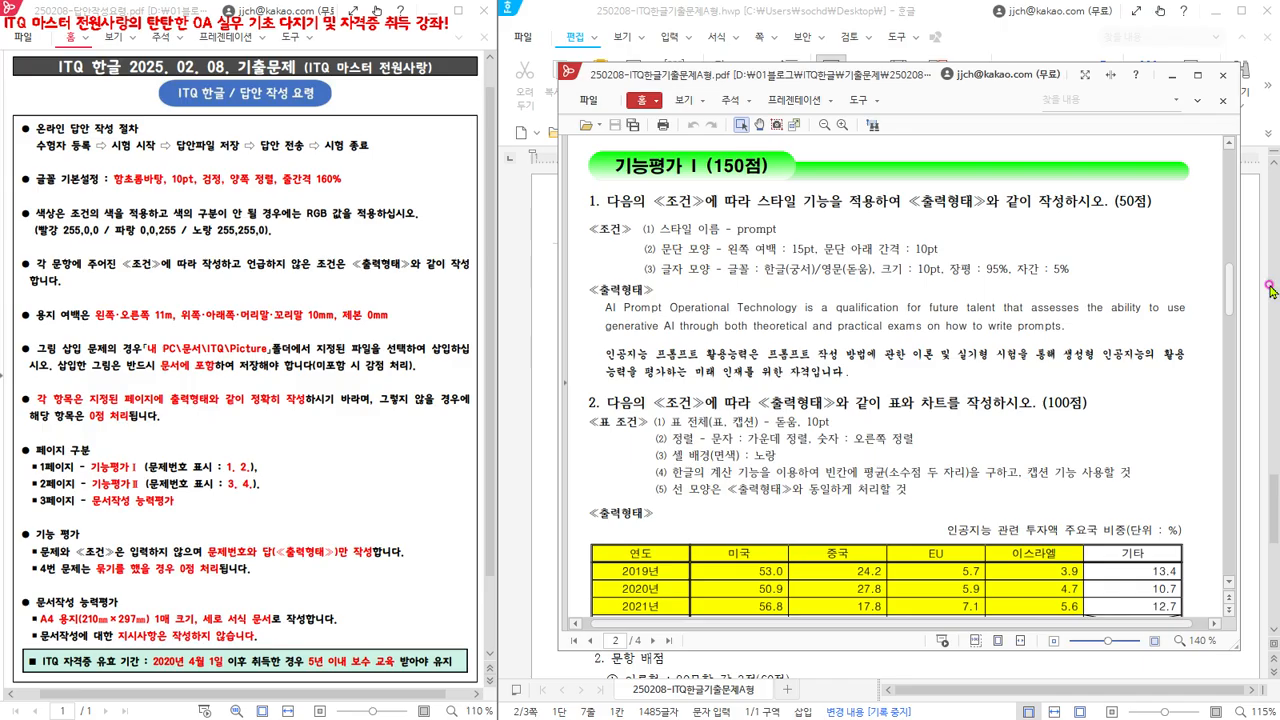
{"action": "left_click_drag", "start_coordinate": [1232, 302], "coordinate": [1246, 514]}
{"action": "scroll", "coordinate": [1232, 430], "scroll_direction": "down", "scroll_amount": 1}
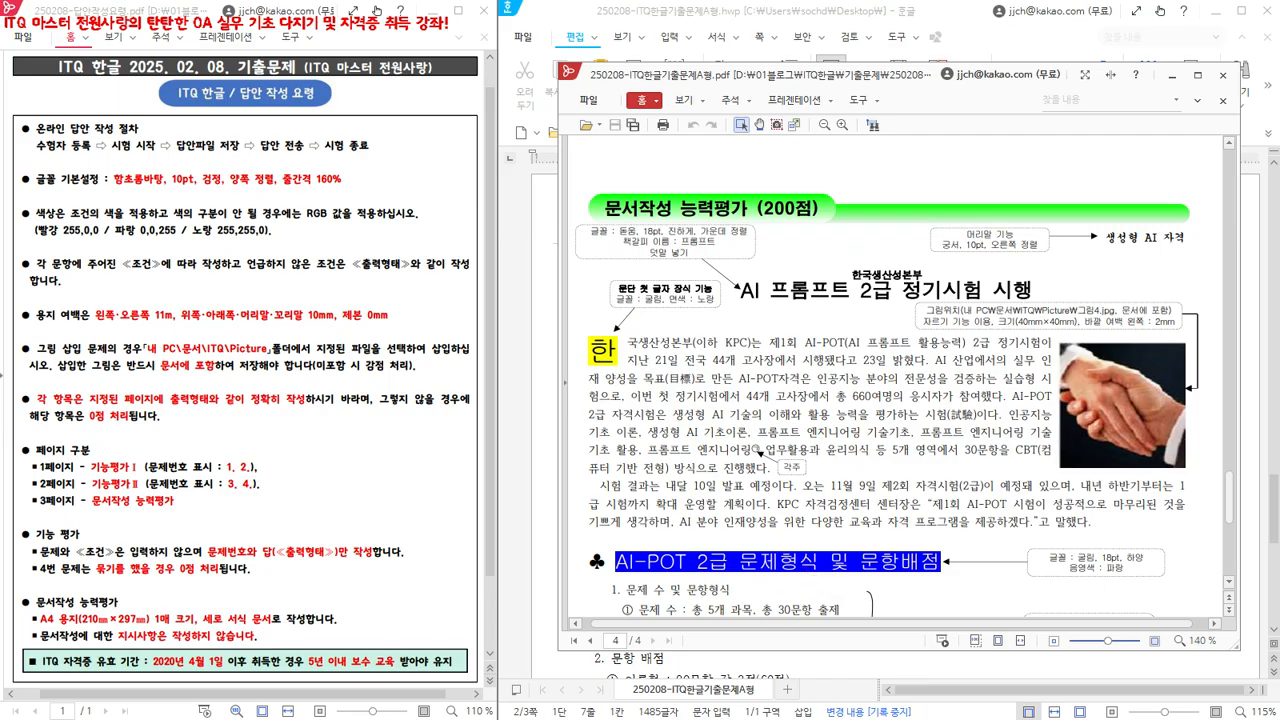
{"action": "left_click", "coordinate": [552, 716]}
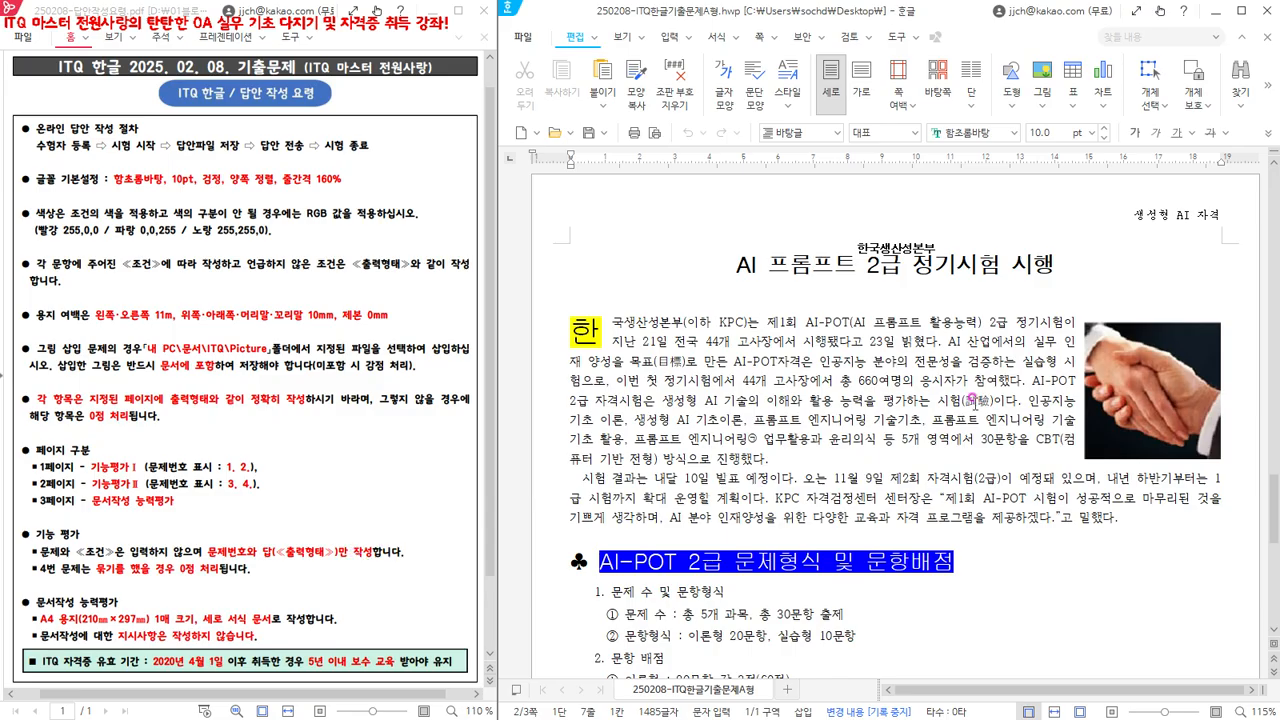
Create a blank document in a new tab and open its page setup (편집 용지).
{"action": "left_click", "coordinate": [789, 690]}
{"action": "left_click", "coordinate": [687, 400]}
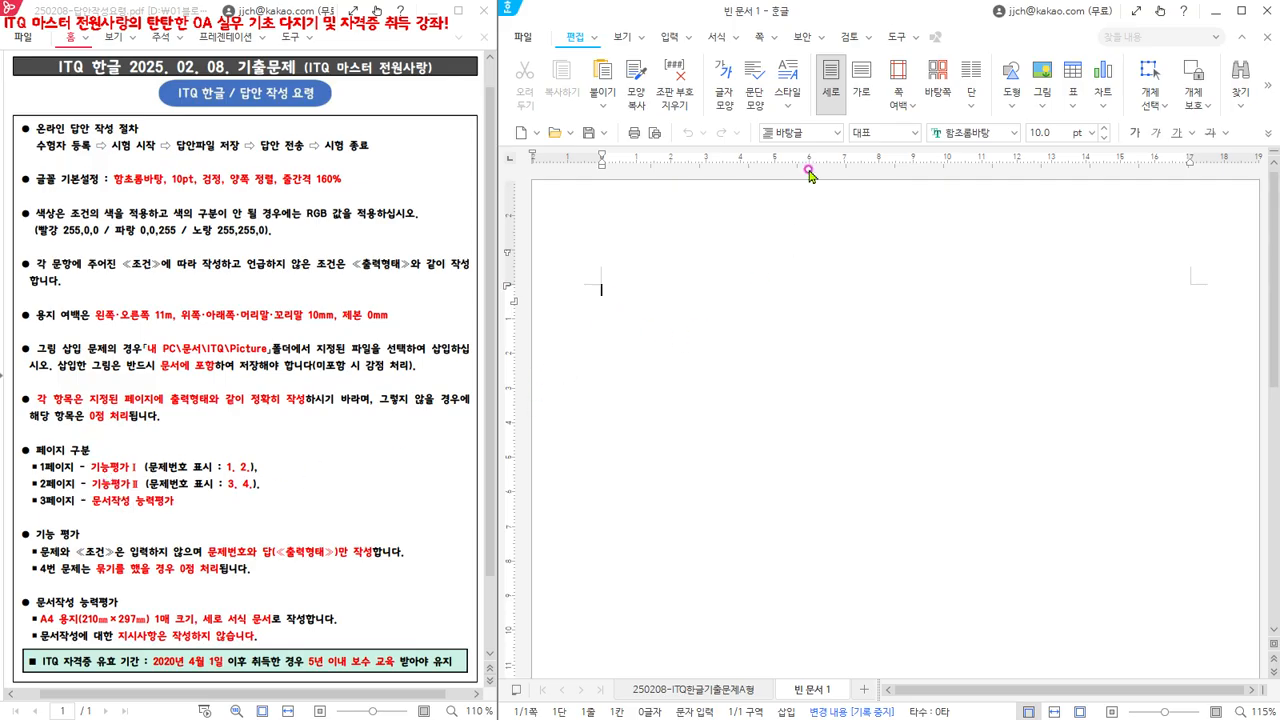
{"action": "left_click", "coordinate": [776, 38]}
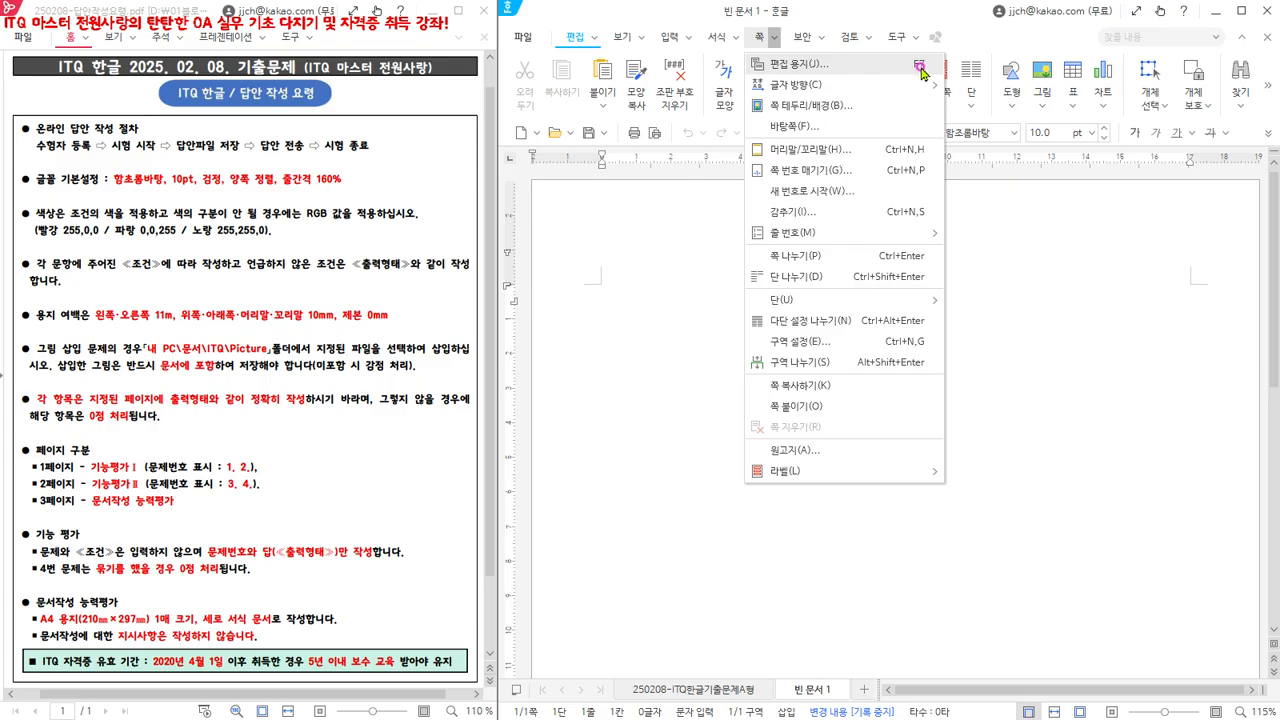
{"action": "left_click", "coordinate": [748, 18]}
{"action": "left_click", "coordinate": [774, 38]}
{"action": "left_click", "coordinate": [915, 66]}
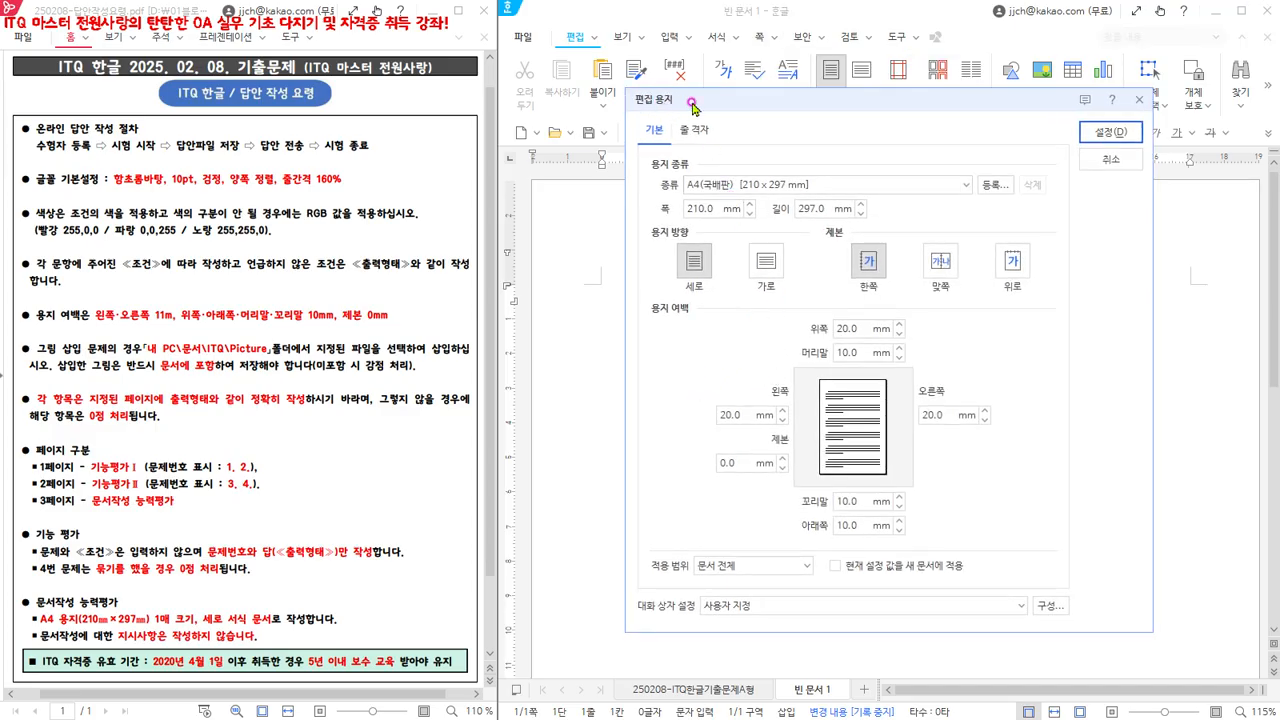
Set the page's left and right margins to 11 mm and the top margin to 10 mm, and apply them.
{"action": "left_click_drag", "start_coordinate": [742, 414], "coordinate": [680, 420]}
{"action": "type", "text": "11"}
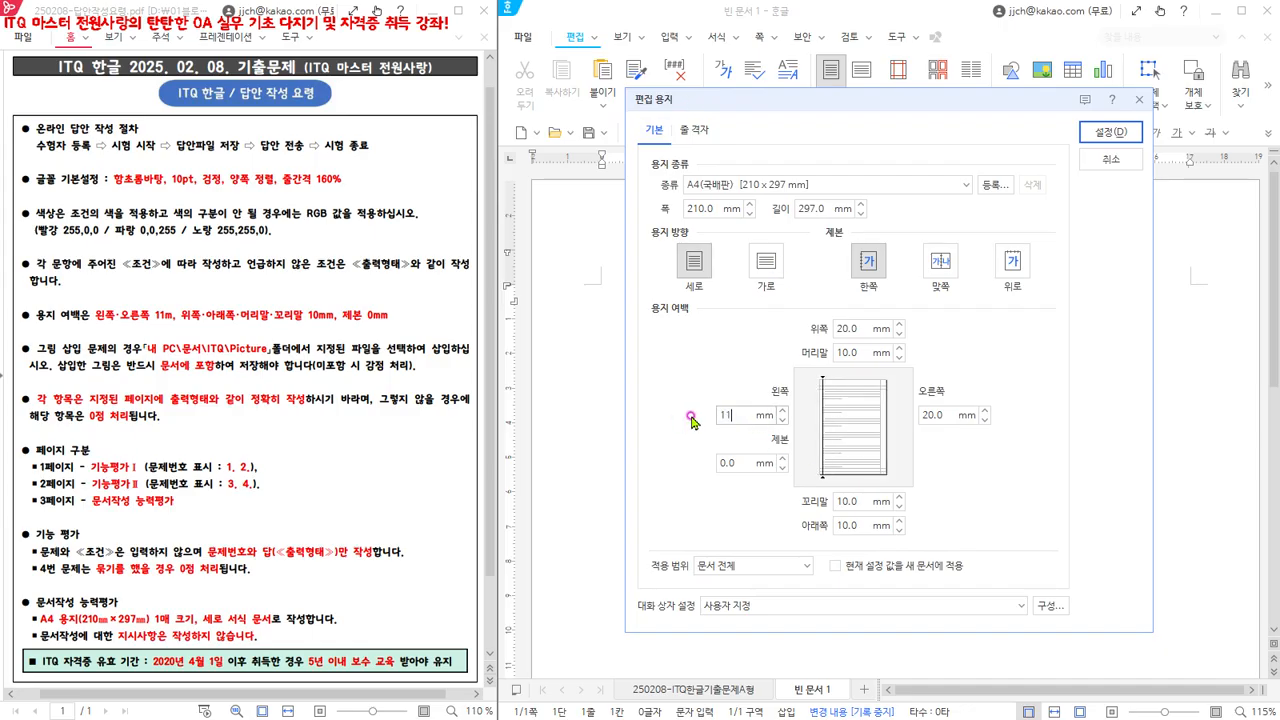
{"action": "key", "text": "Tab"}
{"action": "type", "text": "11"}
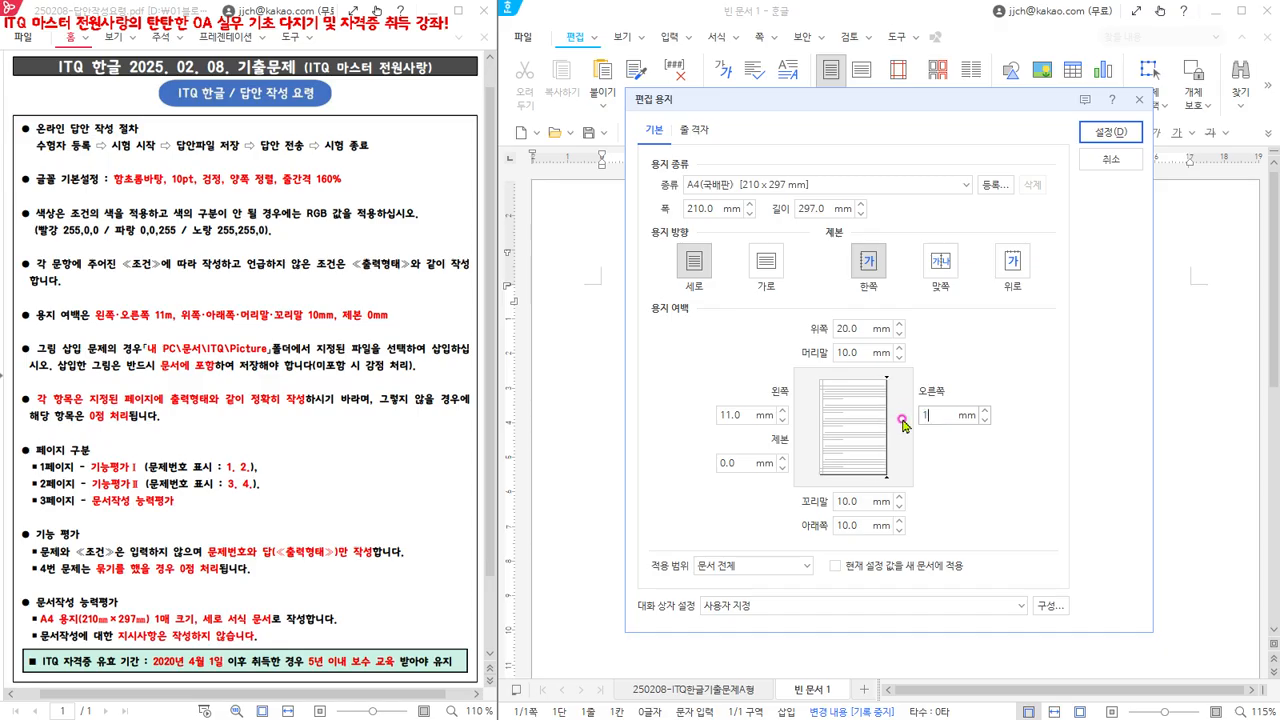
{"action": "left_click", "coordinate": [846, 328]}
{"action": "double_click", "coordinate": [846, 328]}
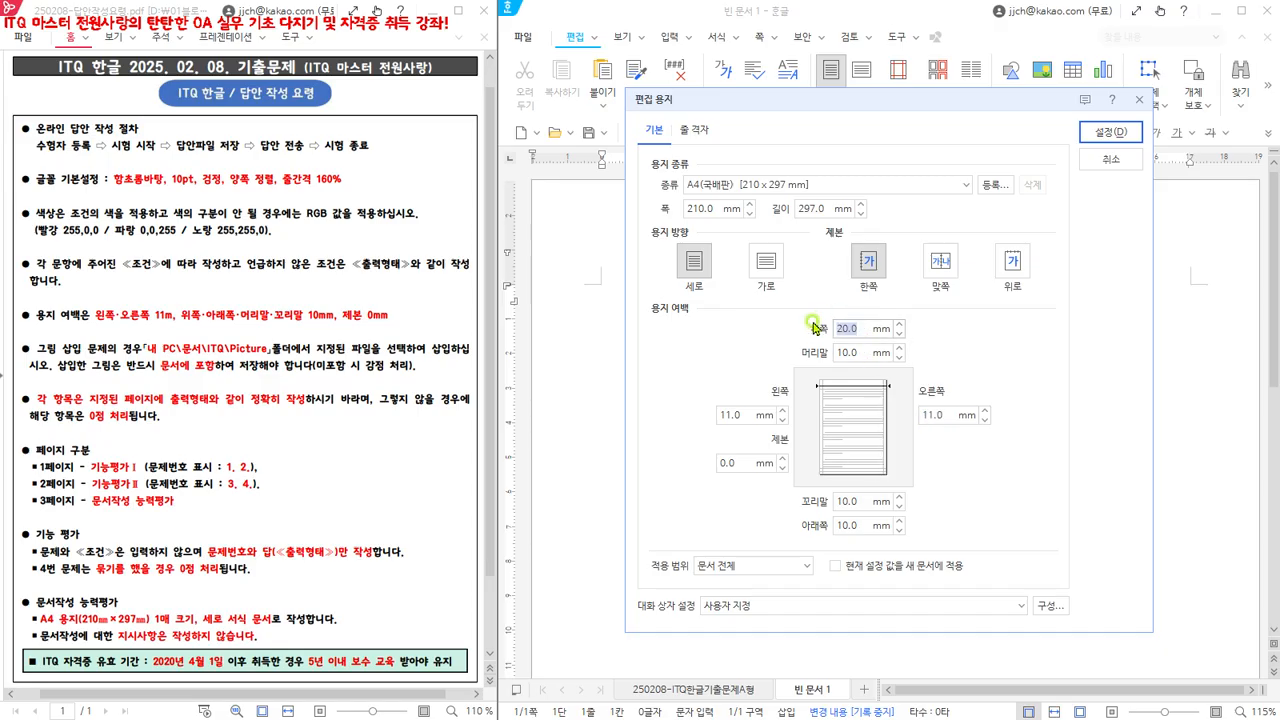
{"action": "type", "text": "10"}
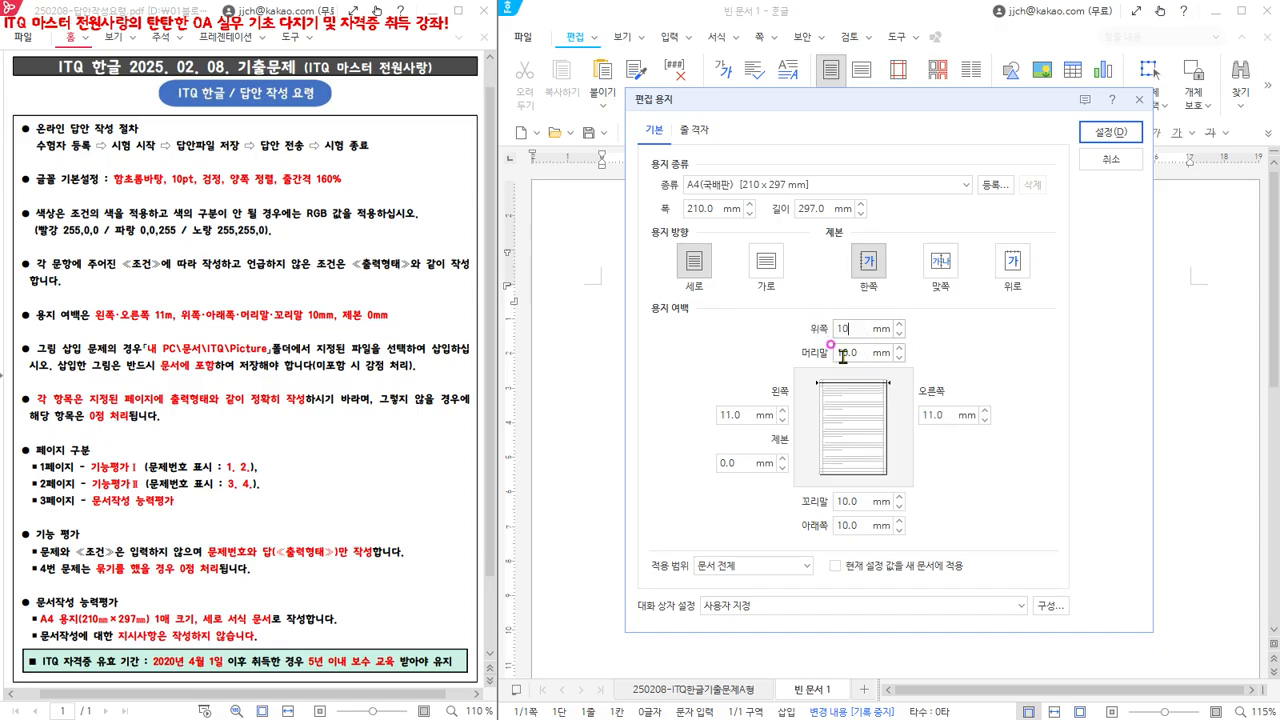
{"action": "left_click", "coordinate": [862, 354]}
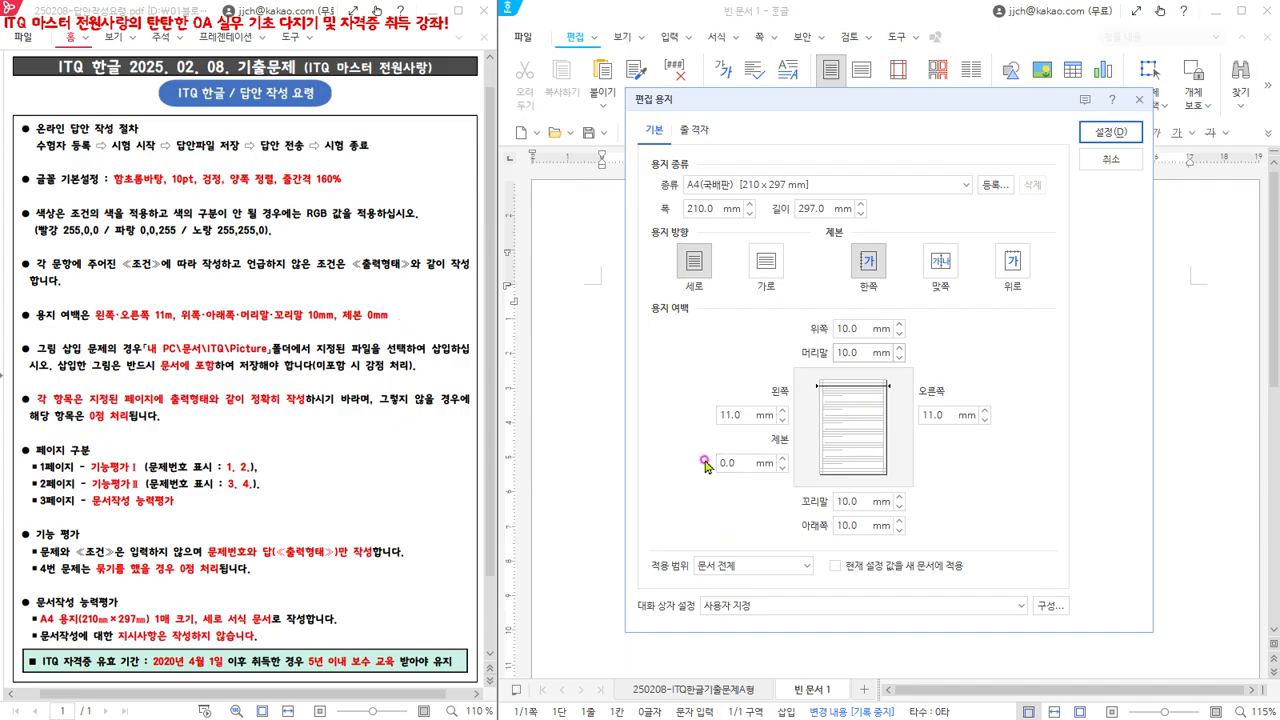
{"action": "left_click", "coordinate": [1104, 133]}
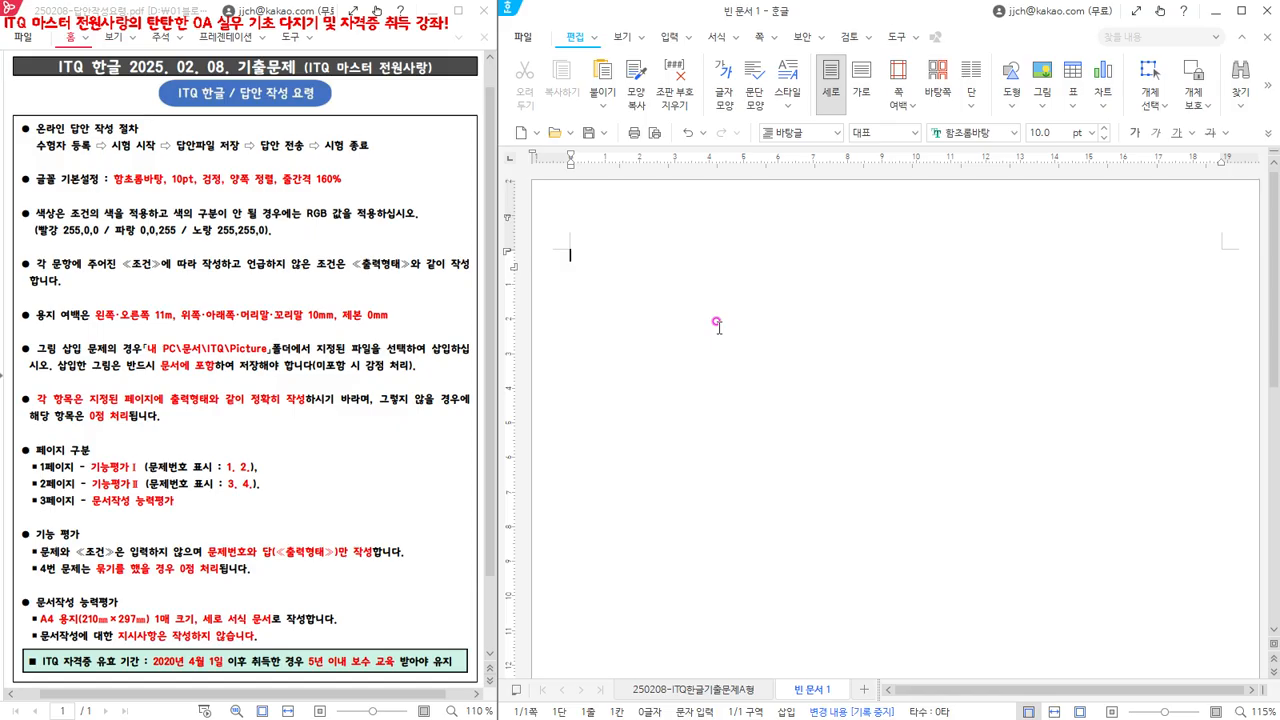
Enter question numbers "1." and "2." on the first page with a blank line between them, and add a page break.
{"action": "type", "text": "1."}
{"action": "key", "text": "Return"}
{"action": "key", "text": "Return"}
{"action": "type", "text": "2."}
{"action": "key", "text": "Return"}
{"action": "key", "text": "ctrl+Return"}
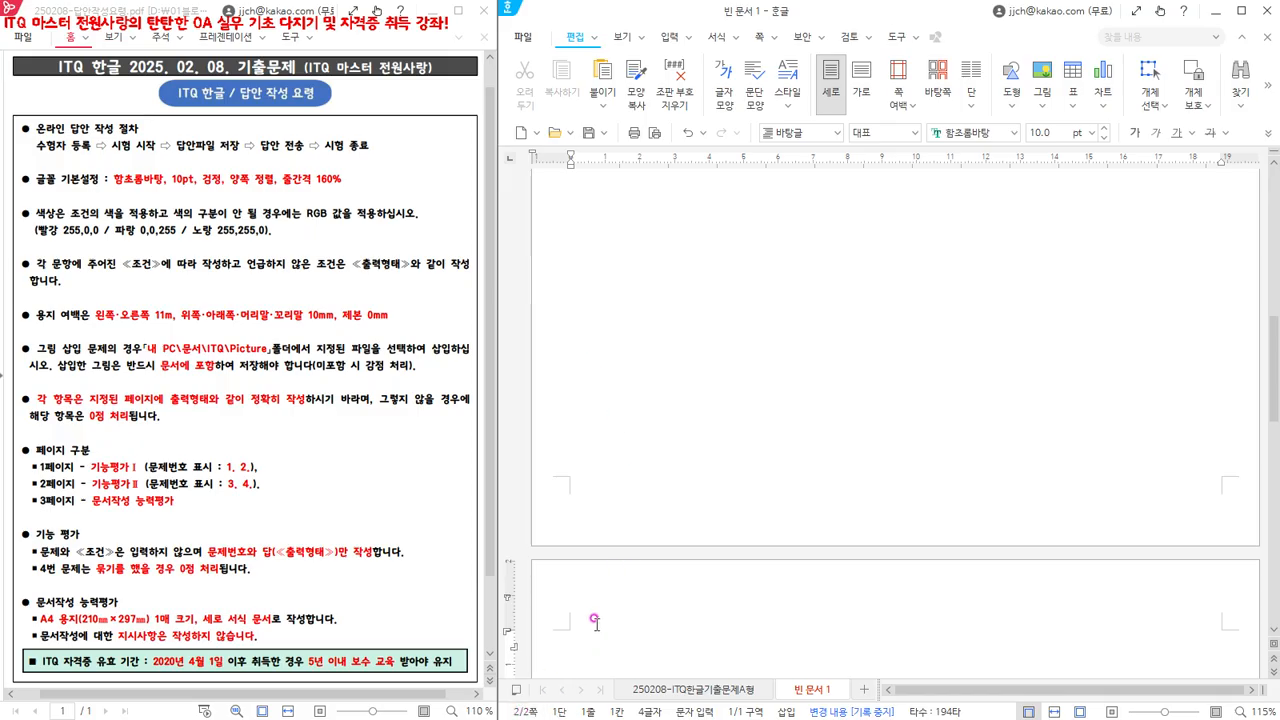
Enter question numbers "3." and "4." on the second page with a blank line between them.
{"action": "scroll", "coordinate": [596, 622], "scroll_direction": "down", "scroll_amount": 5}
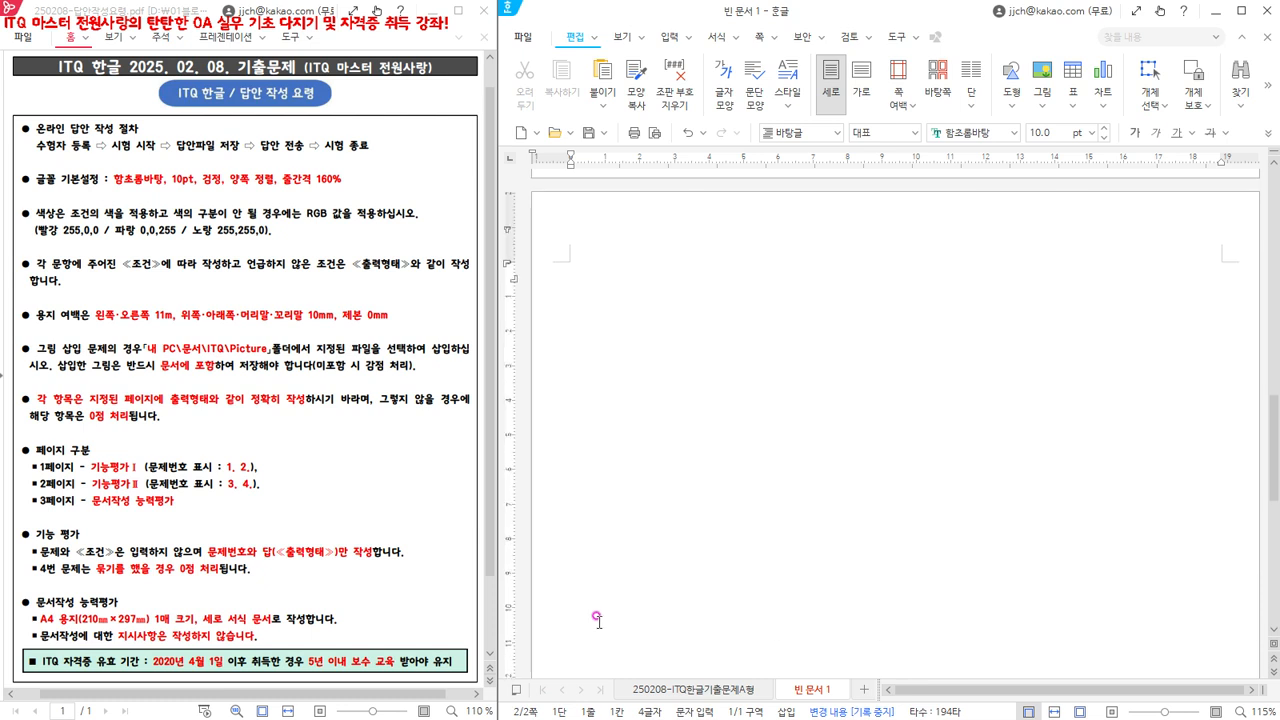
{"action": "type", "text": "3."}
{"action": "key", "text": "Return"}
{"action": "key", "text": "Return"}
{"action": "type", "text": "4."}
{"action": "key", "text": "Return"}
{"action": "key", "text": "Return"}
Add the sub-numbers "(1)" and "(2)" on the line below "3.".
{"action": "left_click", "coordinate": [582, 278]}
{"action": "left_click", "coordinate": [584, 281]}
{"action": "left_click", "coordinate": [716, 281]}
{"action": "type", "text": "(1)"}
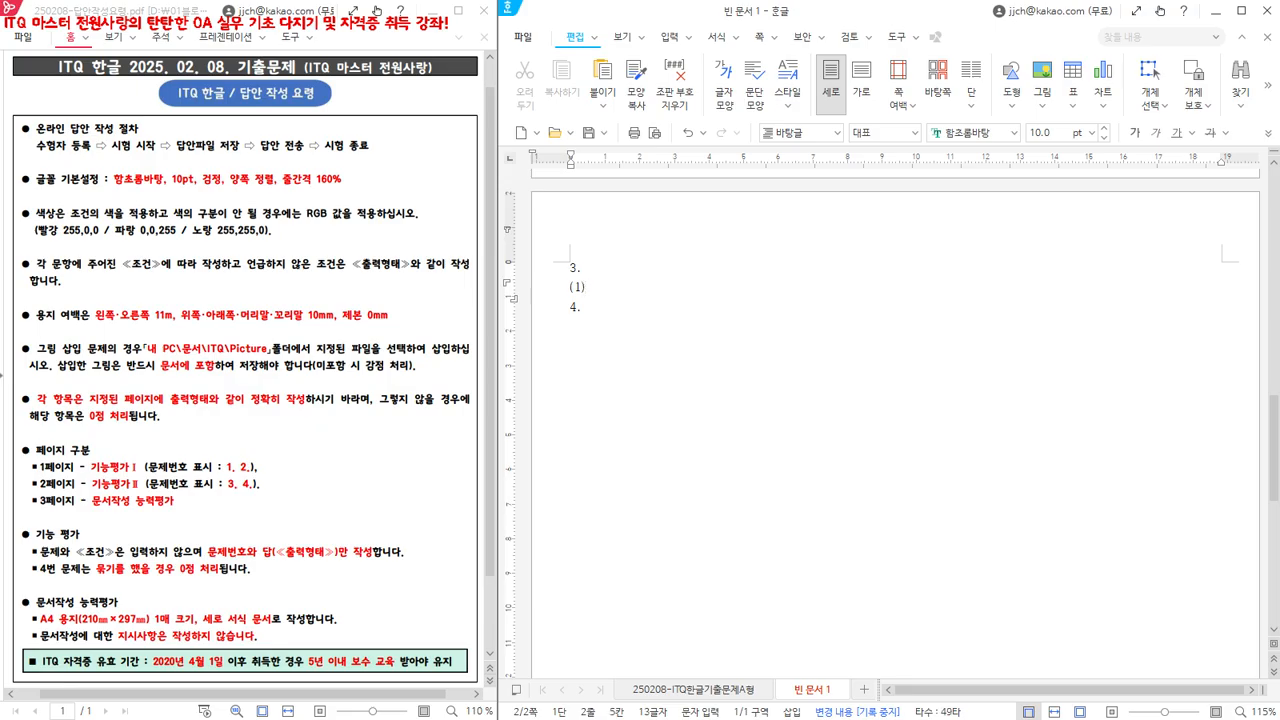
{"action": "type", "text": "  (2)"}
Insert a section break after question 4 to start the third page, and return to the beginning of the document.
{"action": "left_click", "coordinate": [582, 356]}
{"action": "key", "text": "alt+shift+Return"}
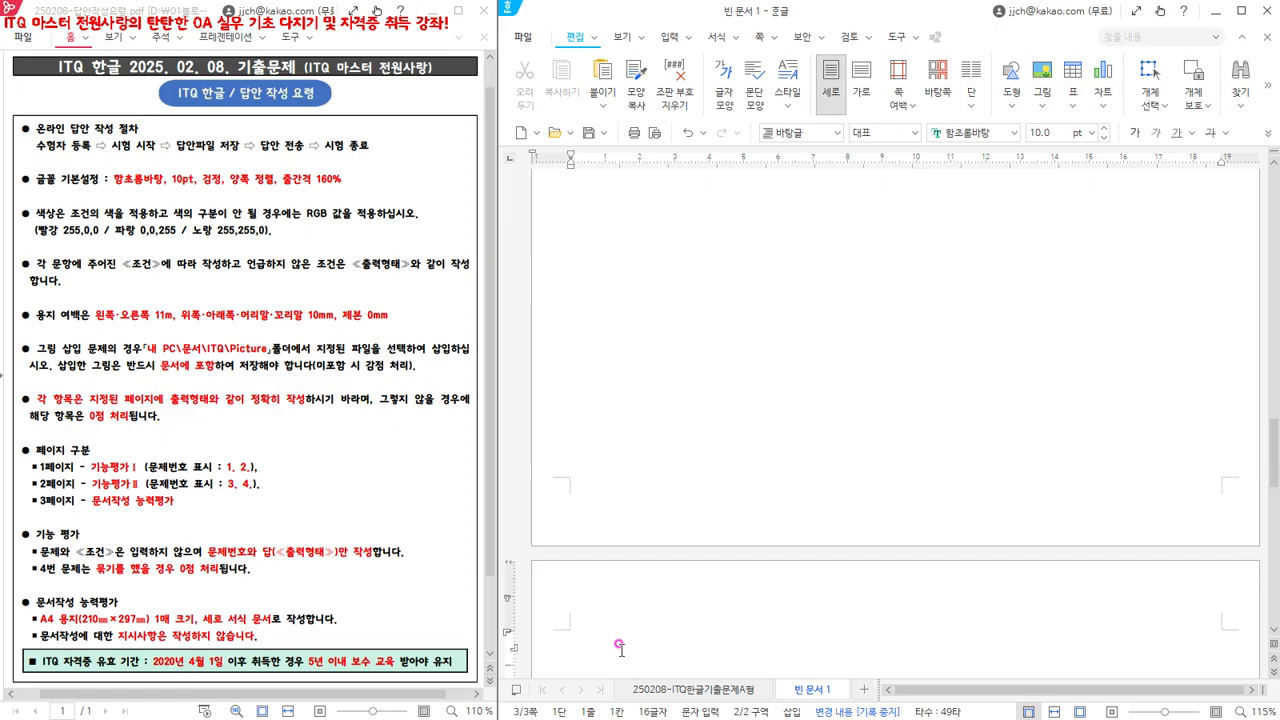
{"action": "key", "text": "ctrl+Page_Up"}
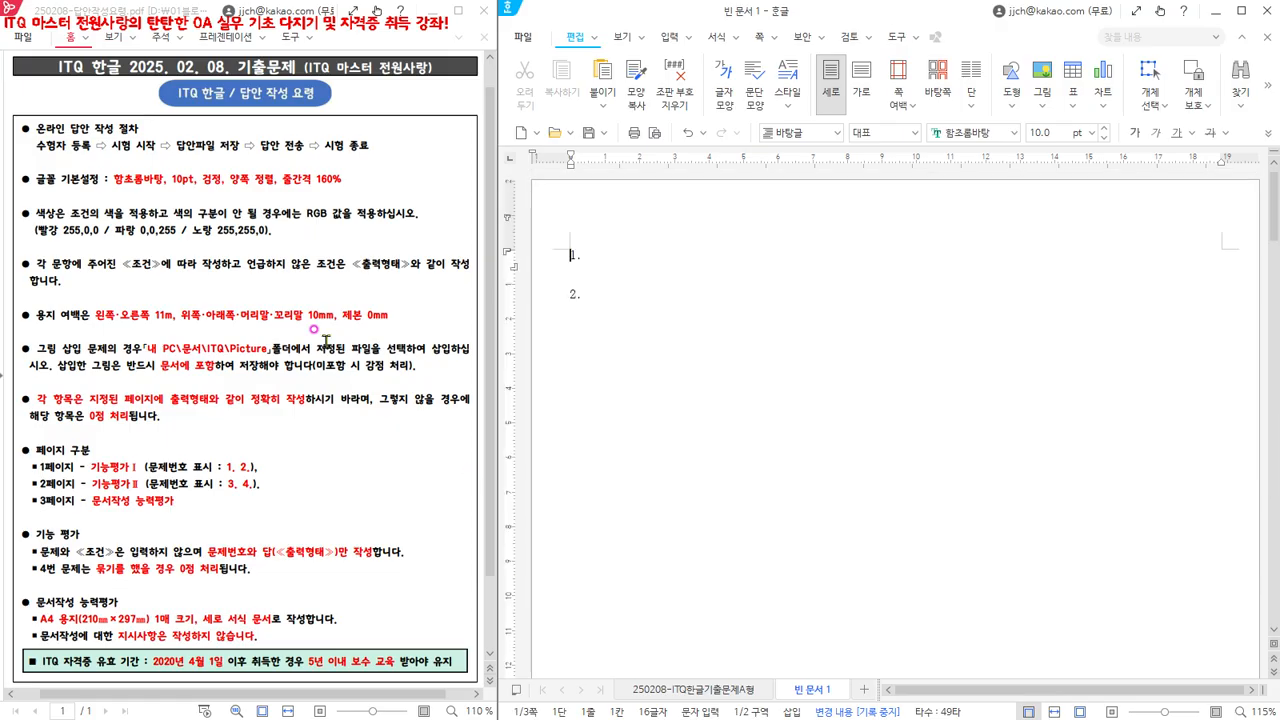
Place the cursor on the blank line below "1." and open the Save As (다른 이름으로 저장하기) dialog.
{"action": "left_click", "coordinate": [575, 274]}
{"action": "left_click", "coordinate": [587, 252]}
{"action": "left_click", "coordinate": [582, 272]}
{"action": "left_click", "coordinate": [521, 40]}
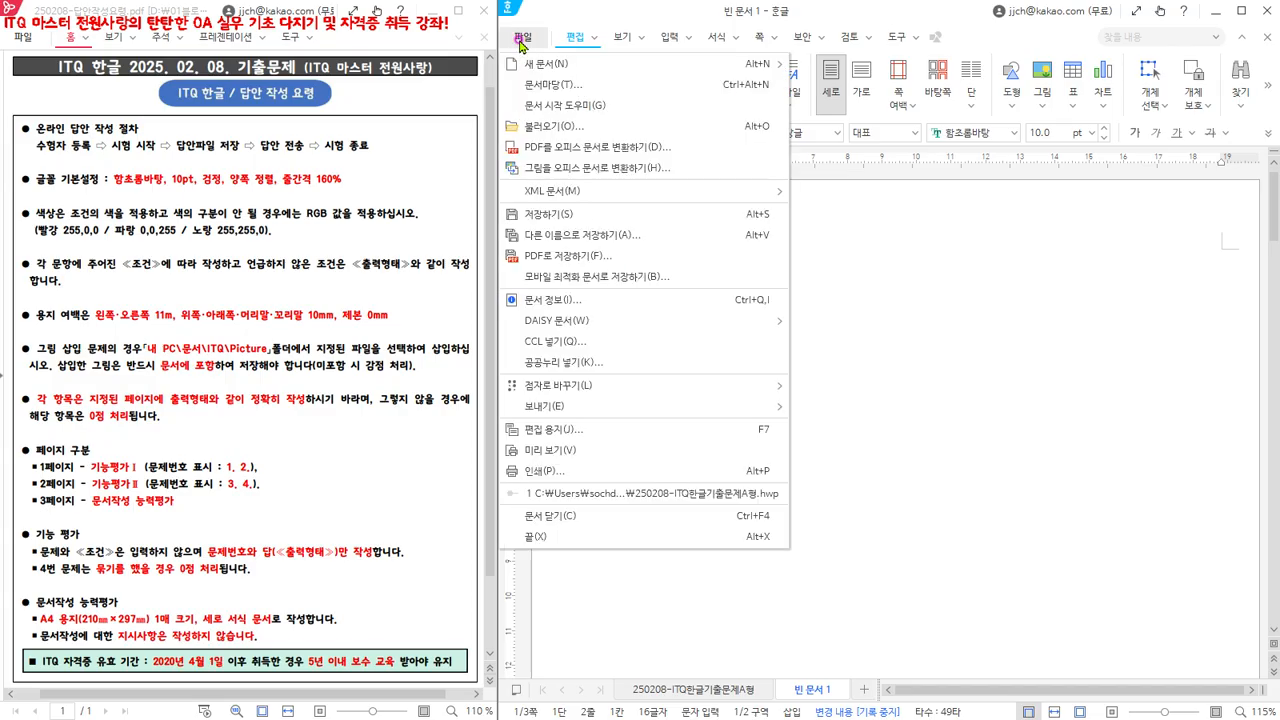
{"action": "left_click", "coordinate": [578, 236]}
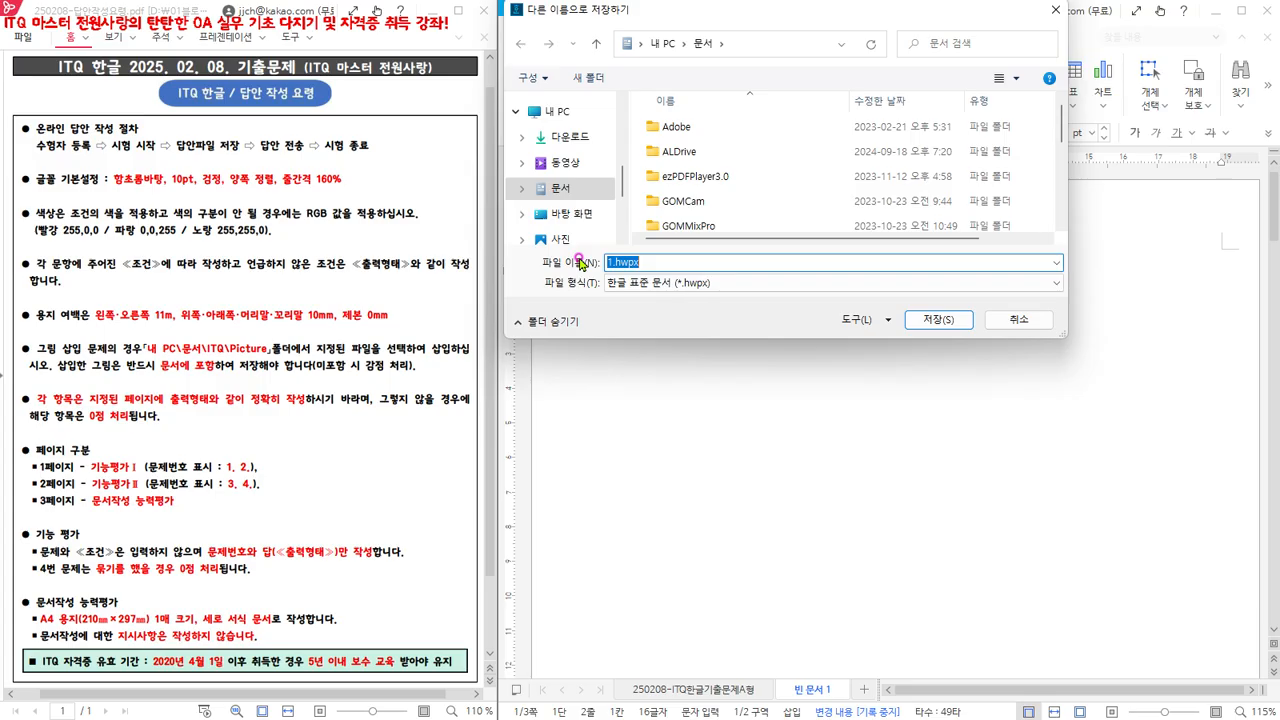
Choose the ITQ folder under 내 PC\문서 as the save location.
{"action": "left_click", "coordinate": [560, 113]}
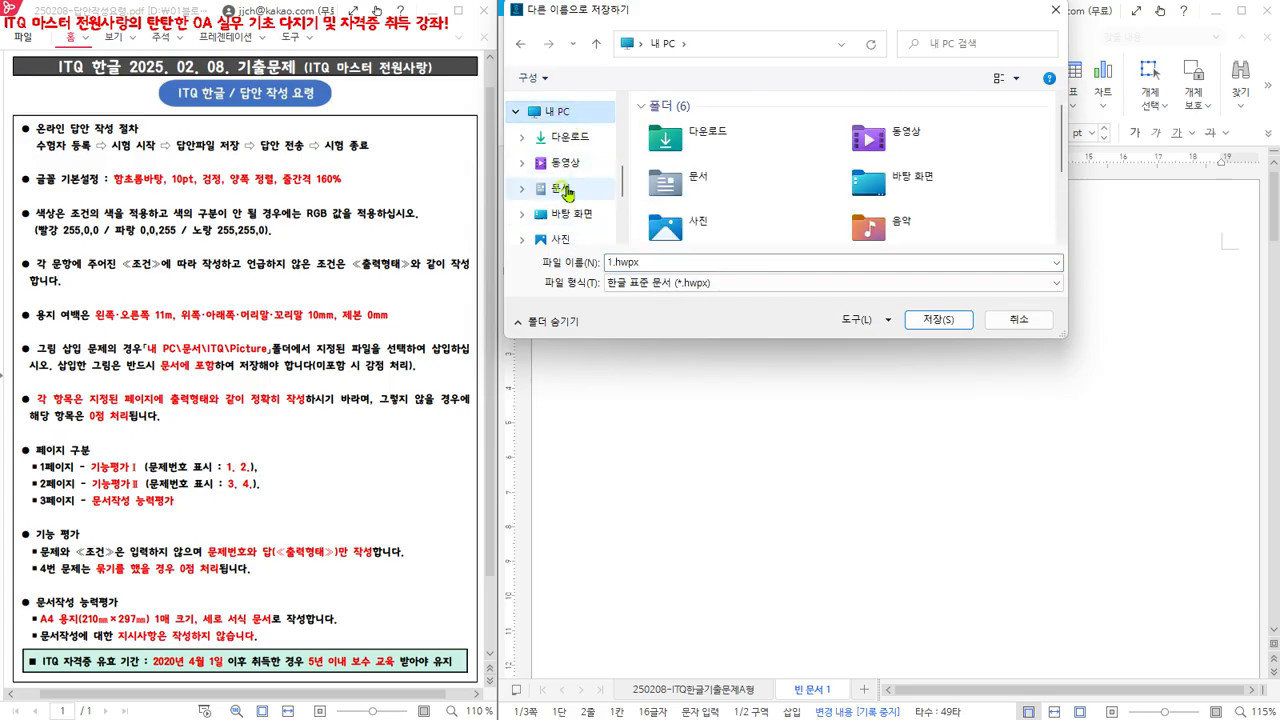
{"action": "left_click", "coordinate": [563, 187]}
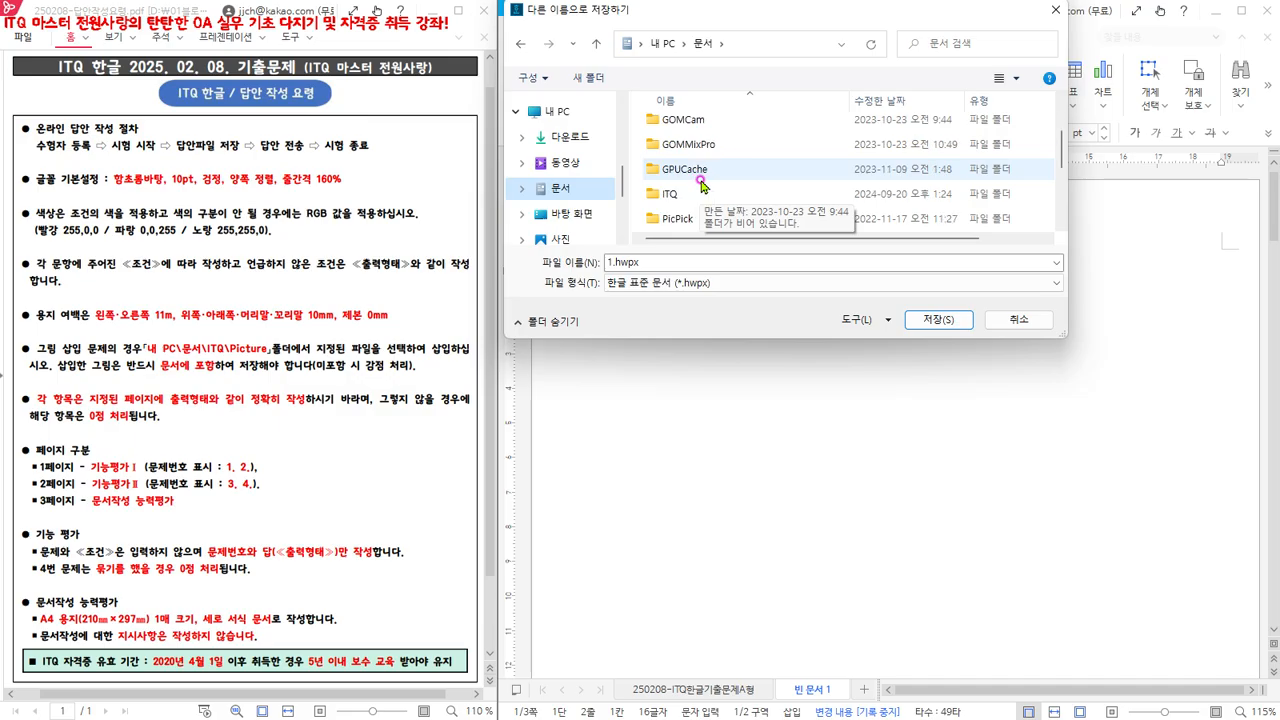
{"action": "scroll", "coordinate": [700, 190], "scroll_direction": "down", "scroll_amount": 2}
{"action": "double_click", "coordinate": [675, 199]}
{"action": "left_click", "coordinate": [705, 288]}
{"action": "left_click", "coordinate": [617, 262]}
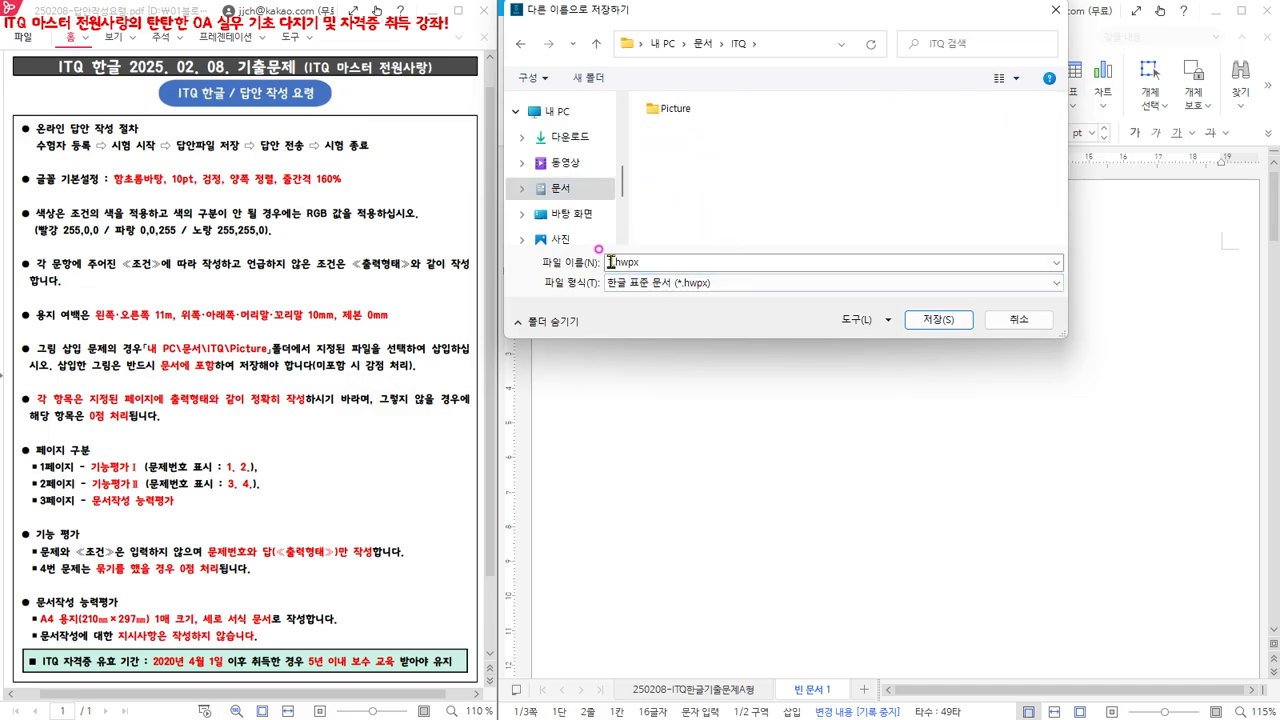
Enter the examinee number and full name, joined by a hyphen, as the file name.
{"action": "left_click_drag", "start_coordinate": [646, 262], "coordinate": [604, 263]}
{"action": "type", "text": "12"}
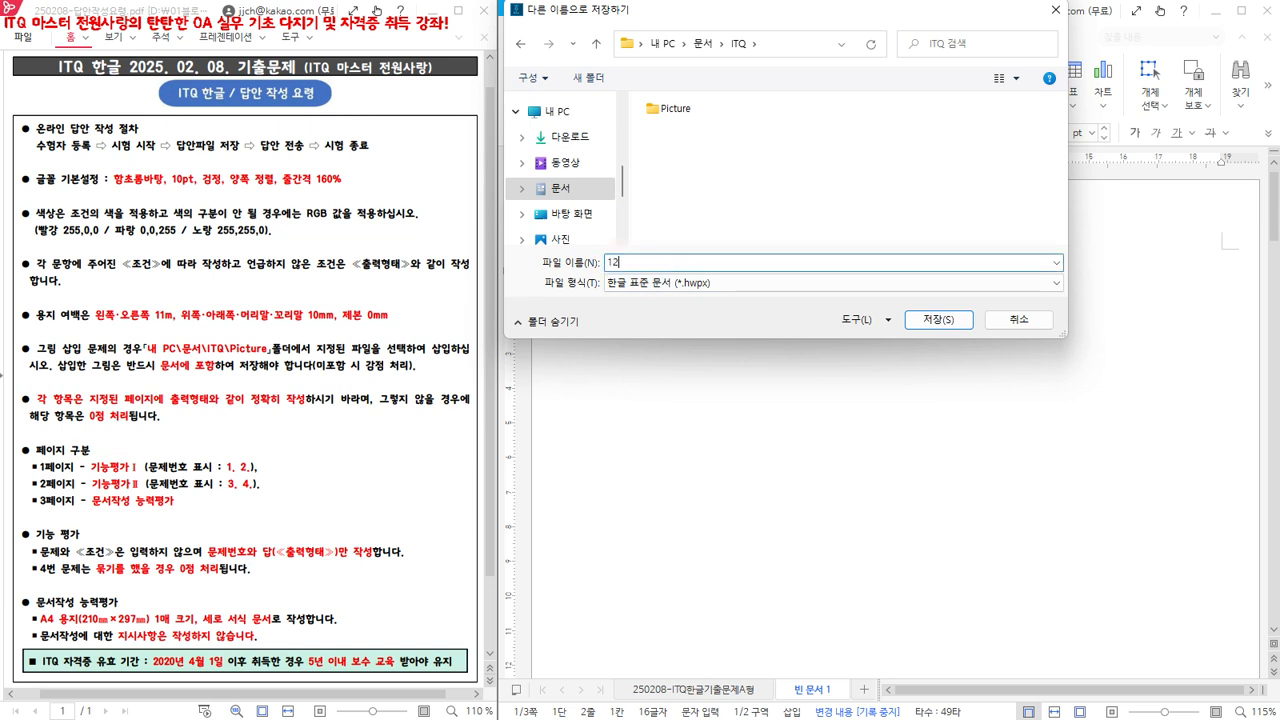
{"action": "type", "text": "345678"}
{"action": "type", "text": "-홍길ㄷ"}
{"action": "type", "text": "ㅗㅇ"}
{"action": "left_click", "coordinate": [633, 281]}
{"action": "left_click", "coordinate": [684, 260]}
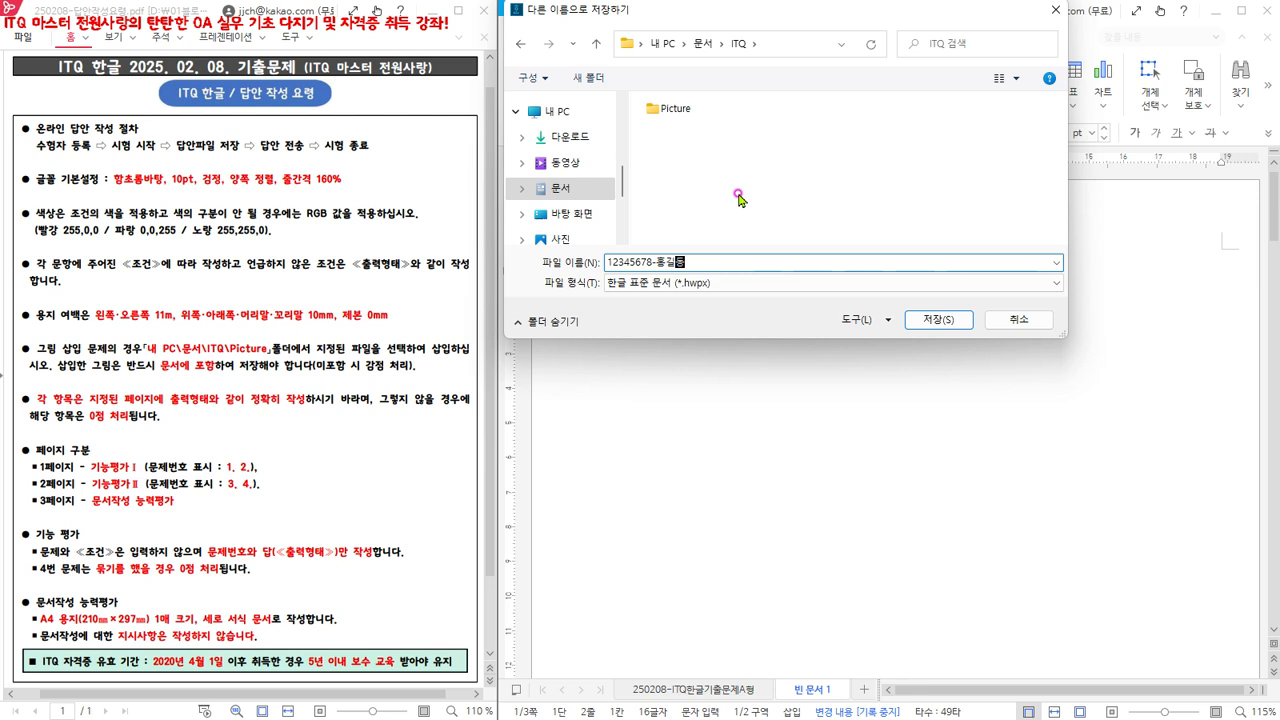
Save the document to the desktop (바탕 화면) as 250208-답안 in the 한글 문서 (*.hwp) format.
{"action": "left_click", "coordinate": [567, 220]}
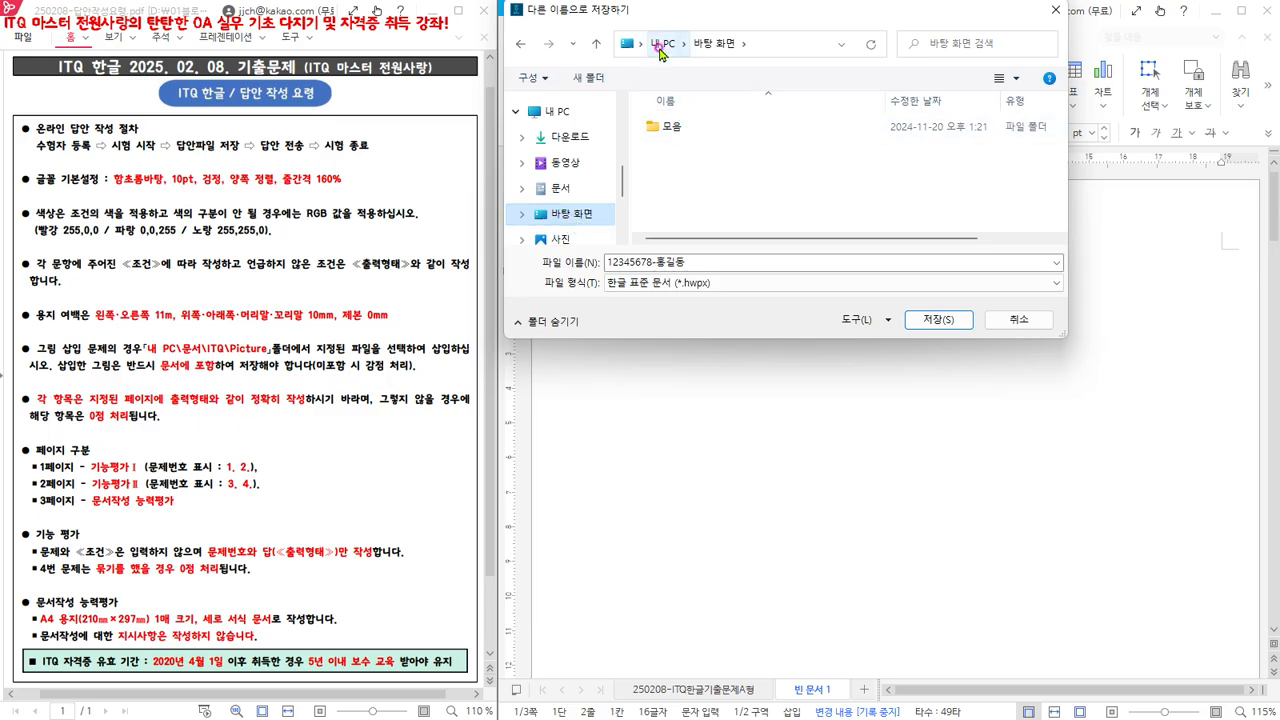
{"action": "left_click", "coordinate": [700, 261]}
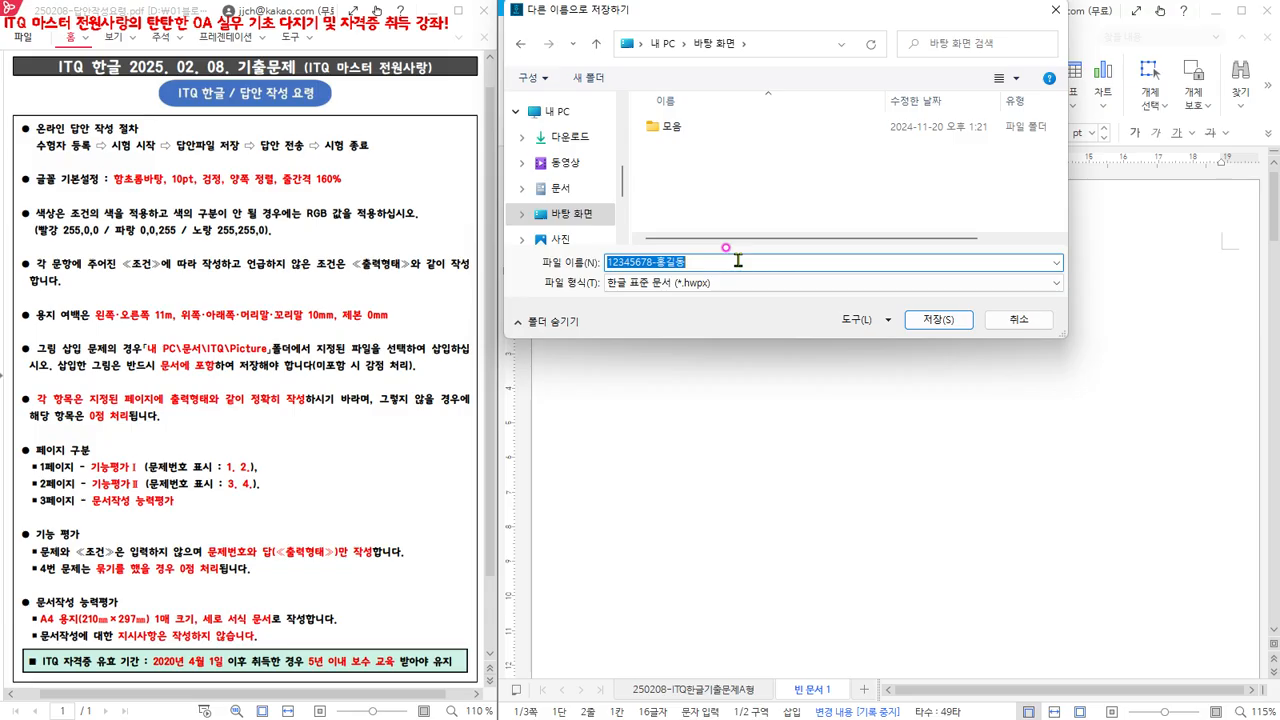
{"action": "type", "text": "25"}
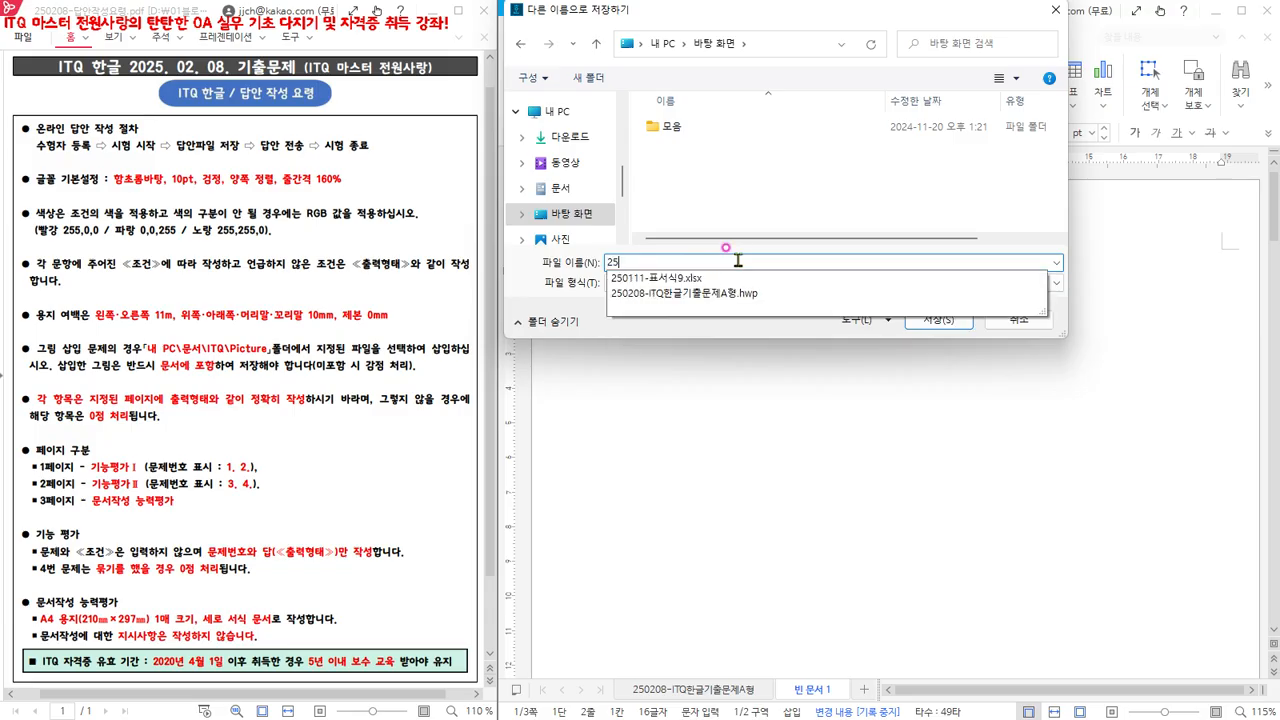
{"action": "type", "text": "02"}
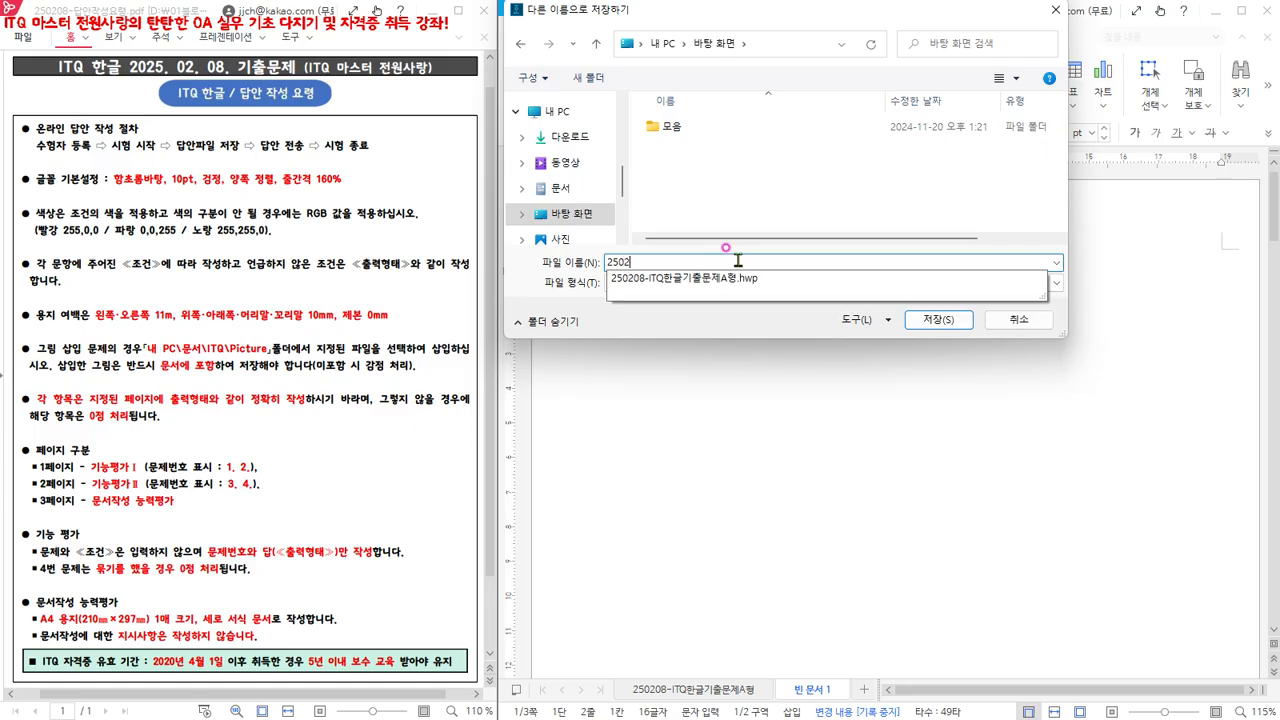
{"action": "type", "text": "08"}
{"action": "type", "text": "답안"}
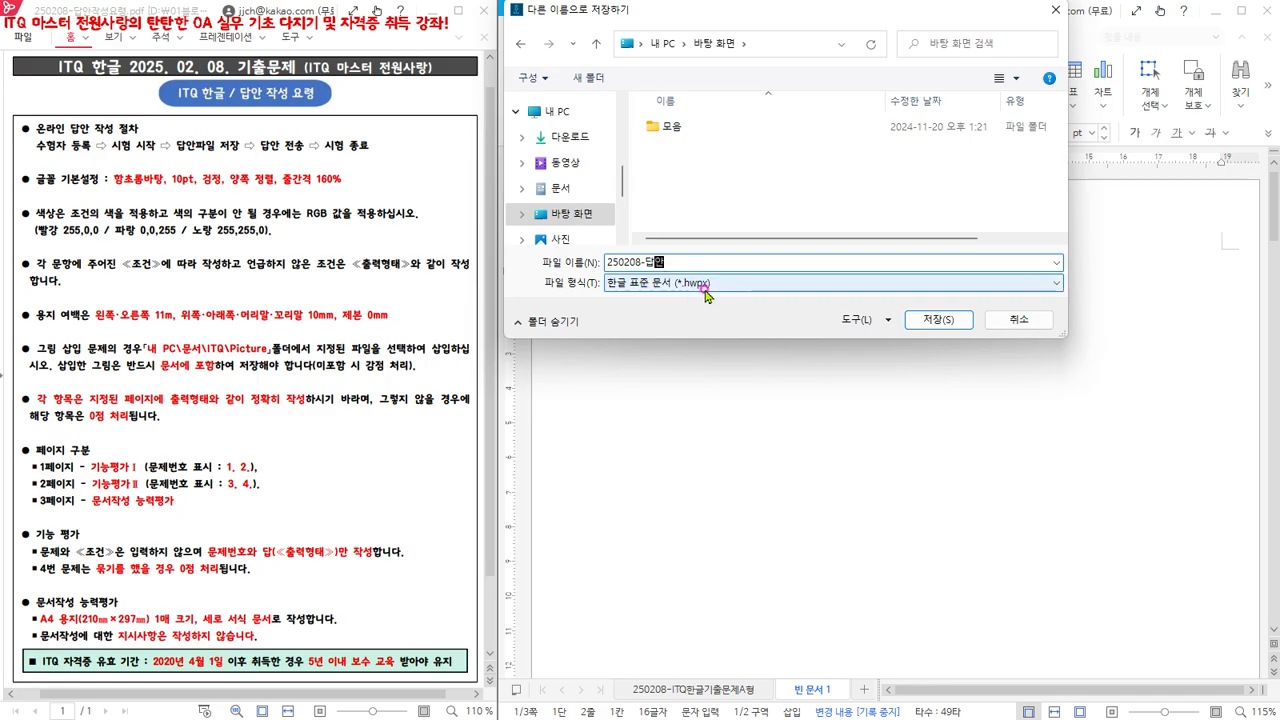
{"action": "left_click", "coordinate": [1044, 286]}
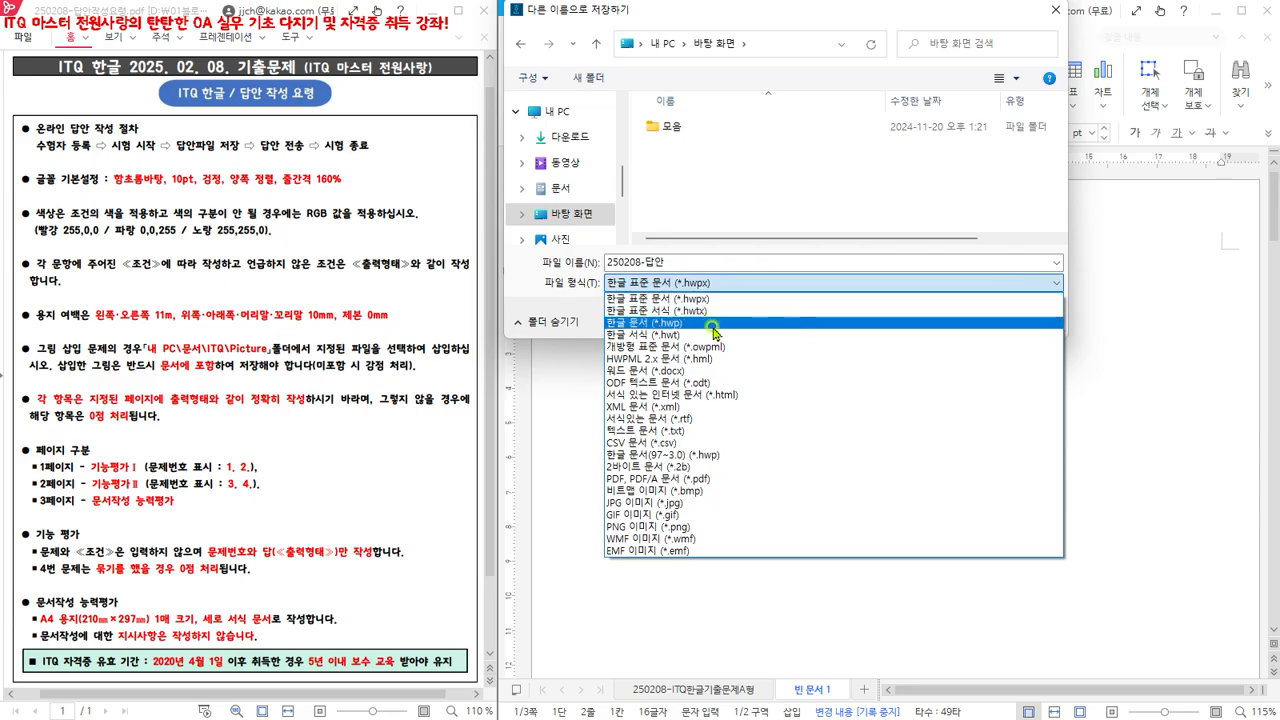
{"action": "left_click", "coordinate": [718, 323]}
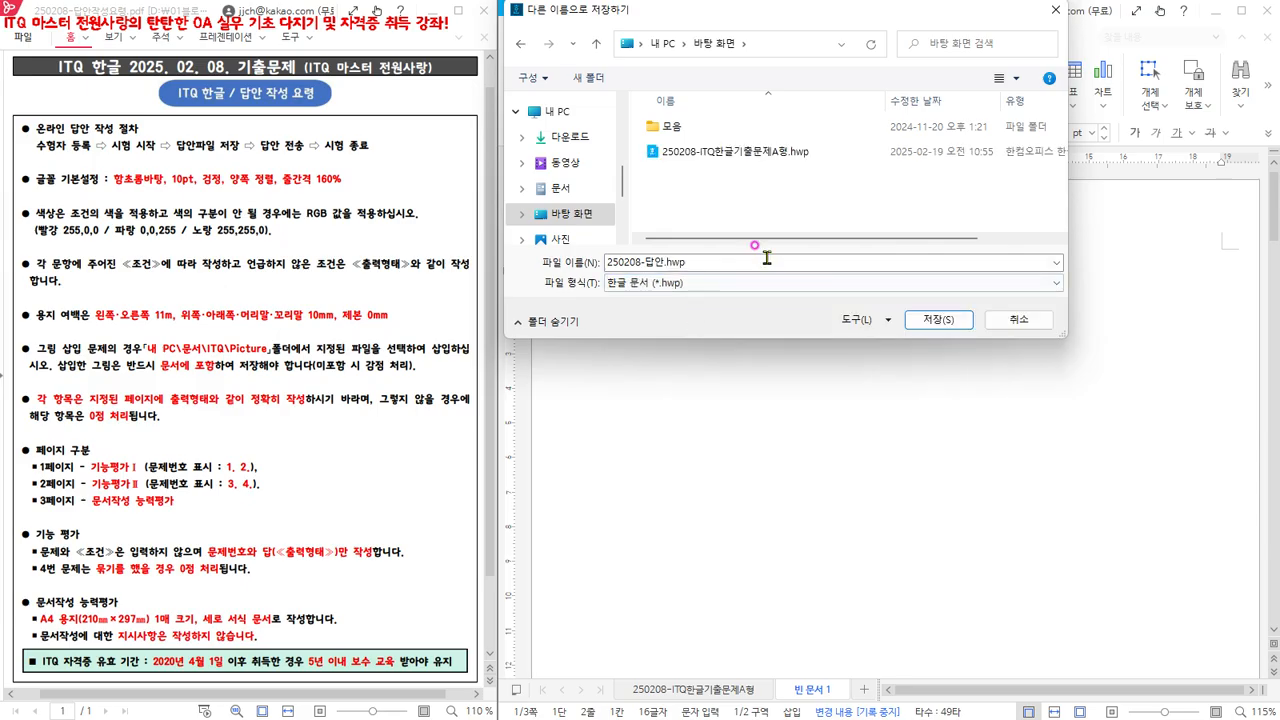
{"action": "left_click", "coordinate": [938, 320]}
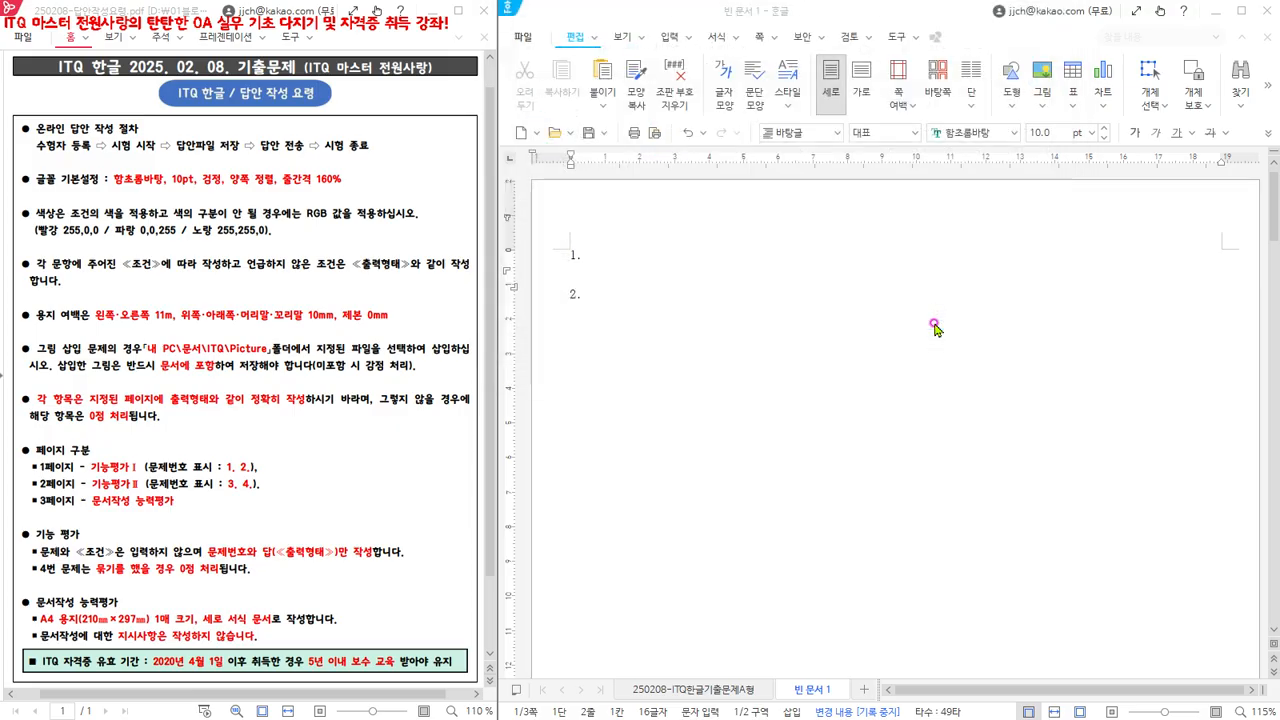